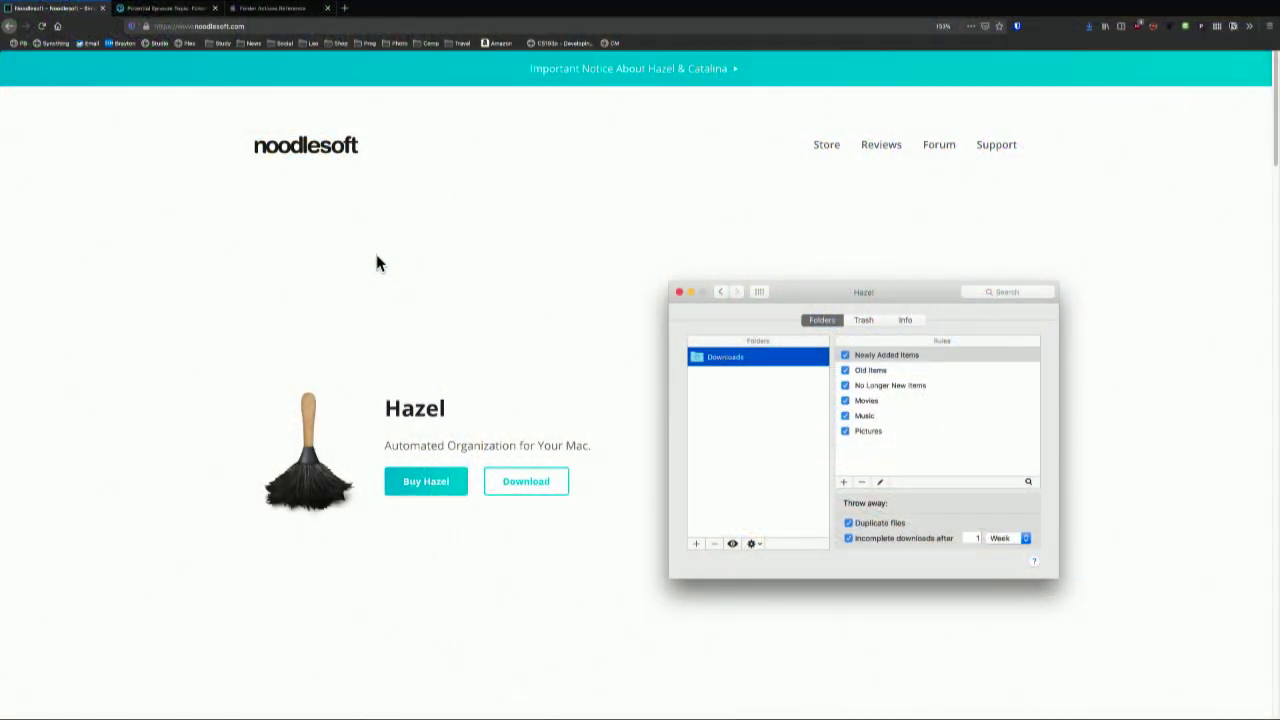
Enlarge the Noodlesoft page and look over the Hazel product overview
key(super+plus)
key(super+plus)
key(super+plus)
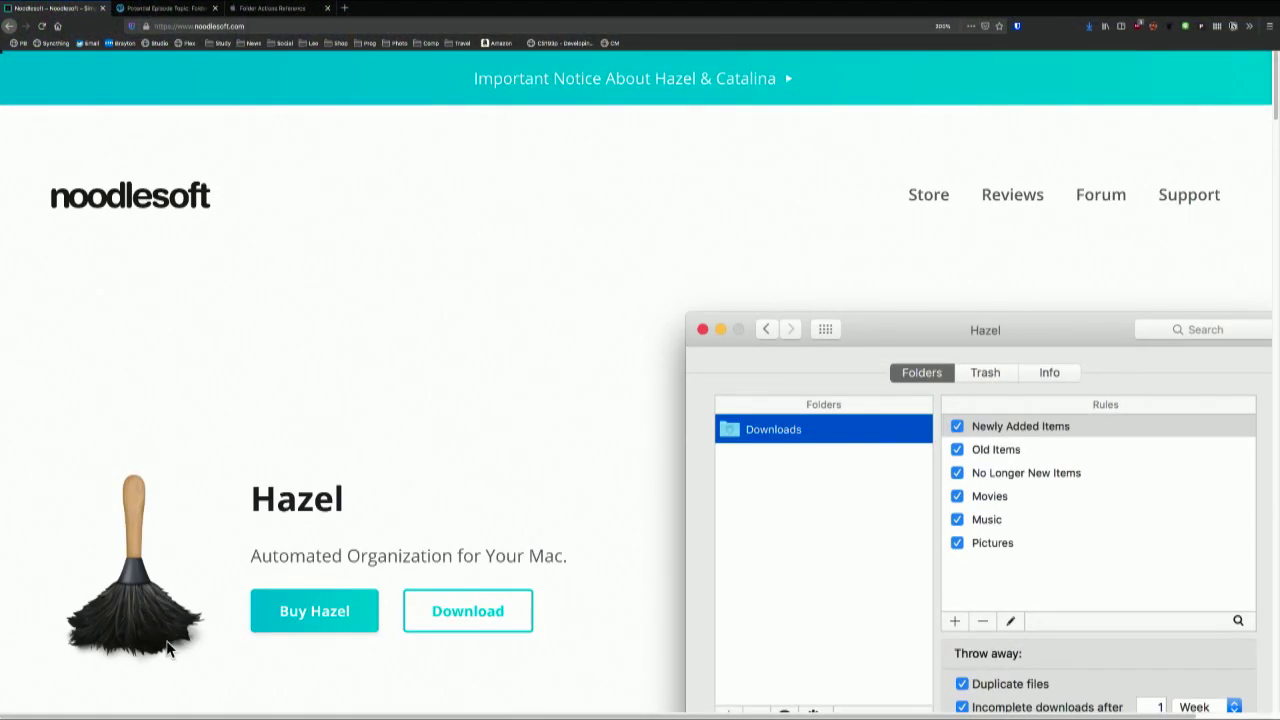
scroll(163, 648, down, 2)
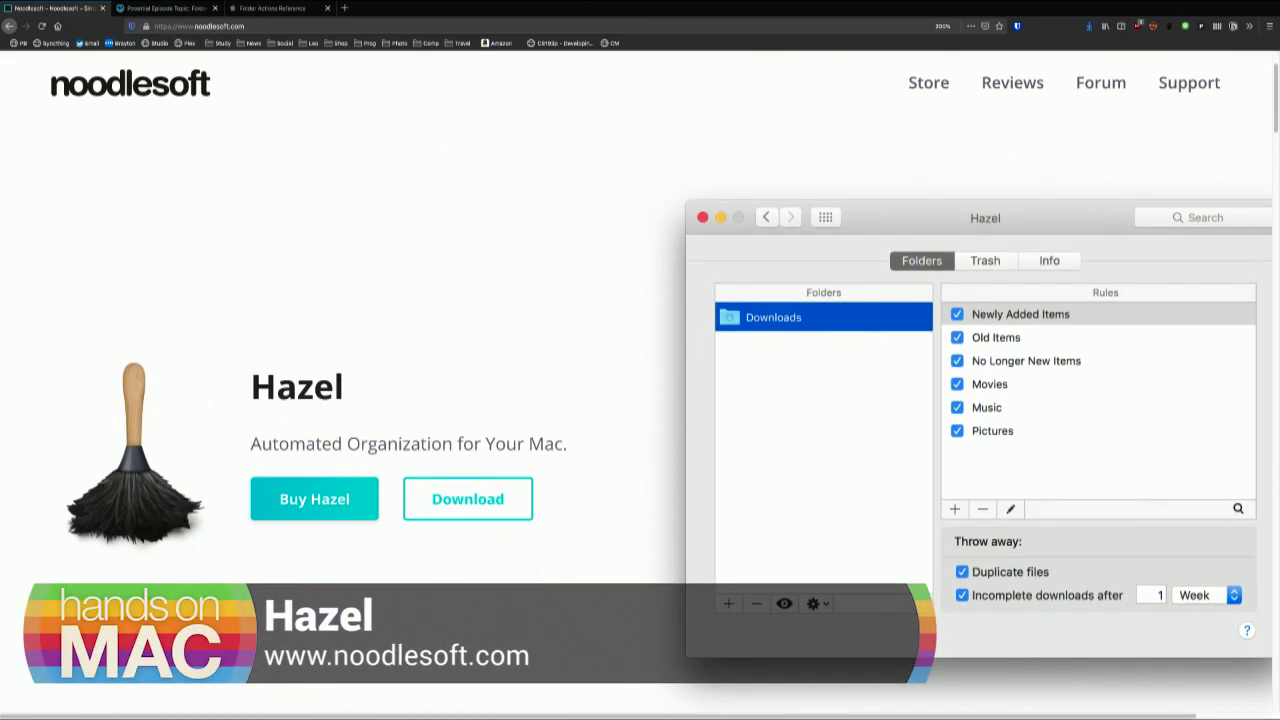
scroll(669, 362, down, 1)
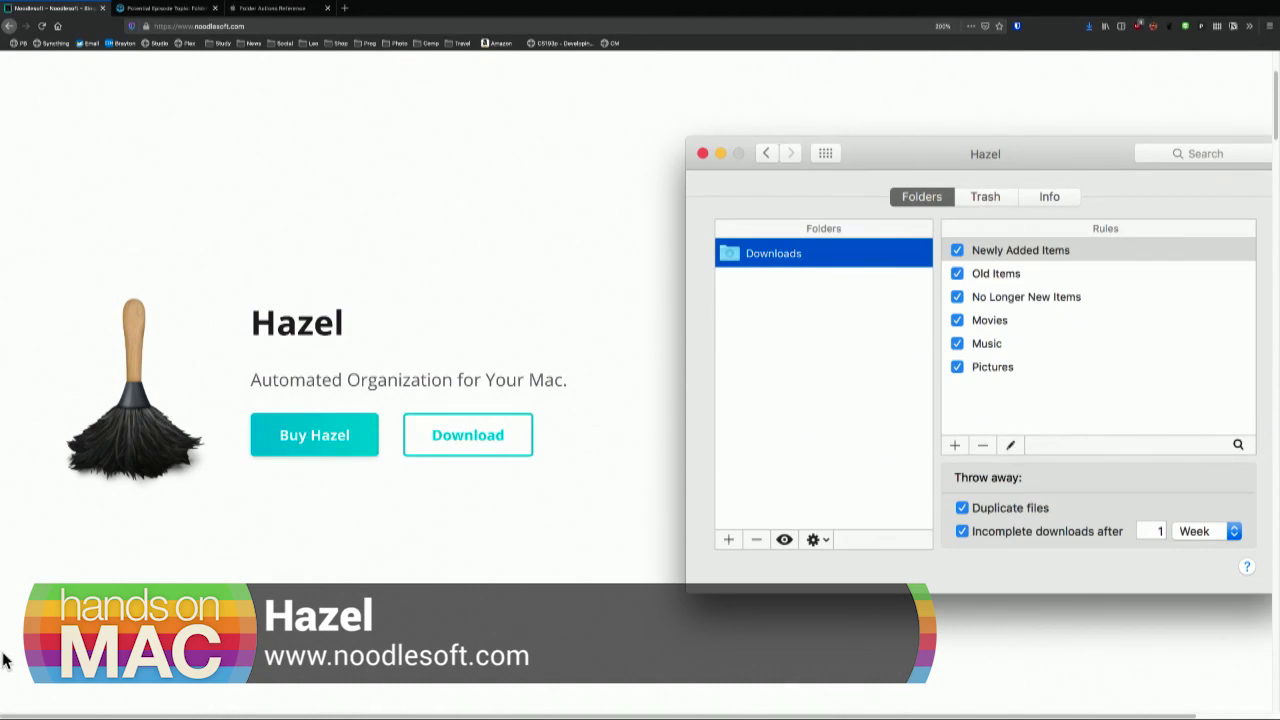
Open the Noodlesoft store and review the license options offered for Hazel 4
scroll(617, 277, up, 4)
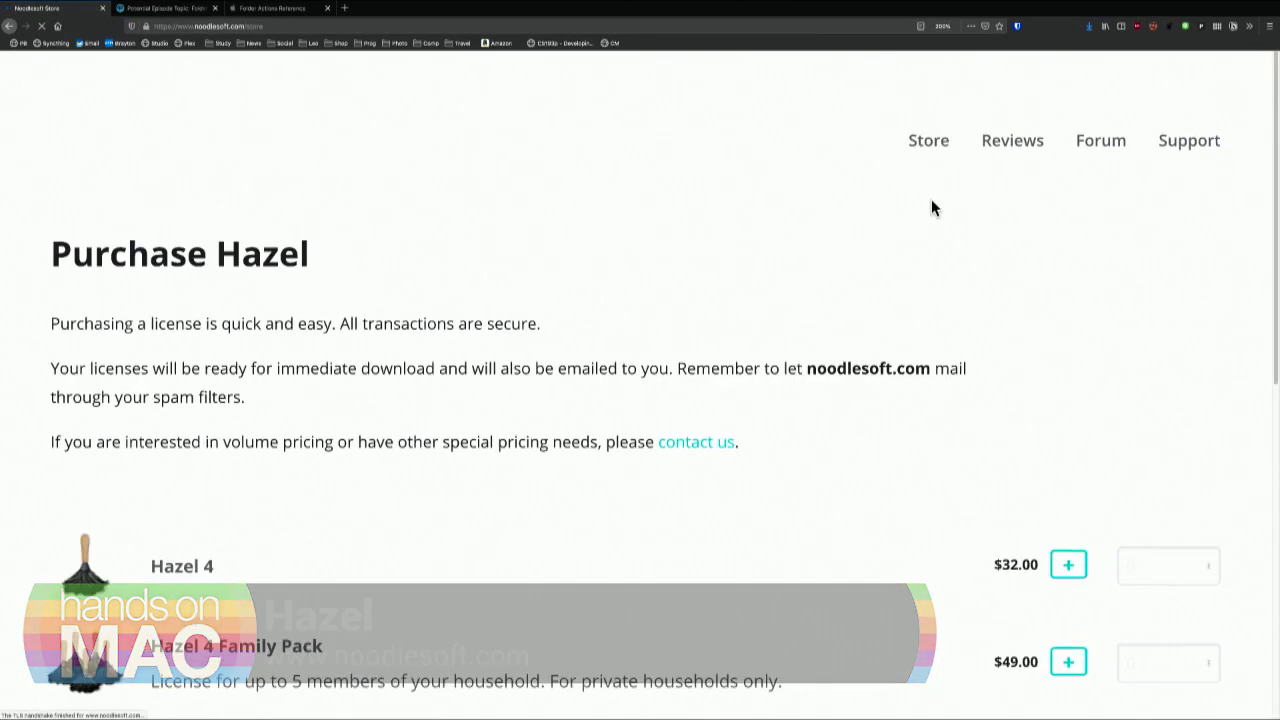
scroll(631, 463, down, 4)
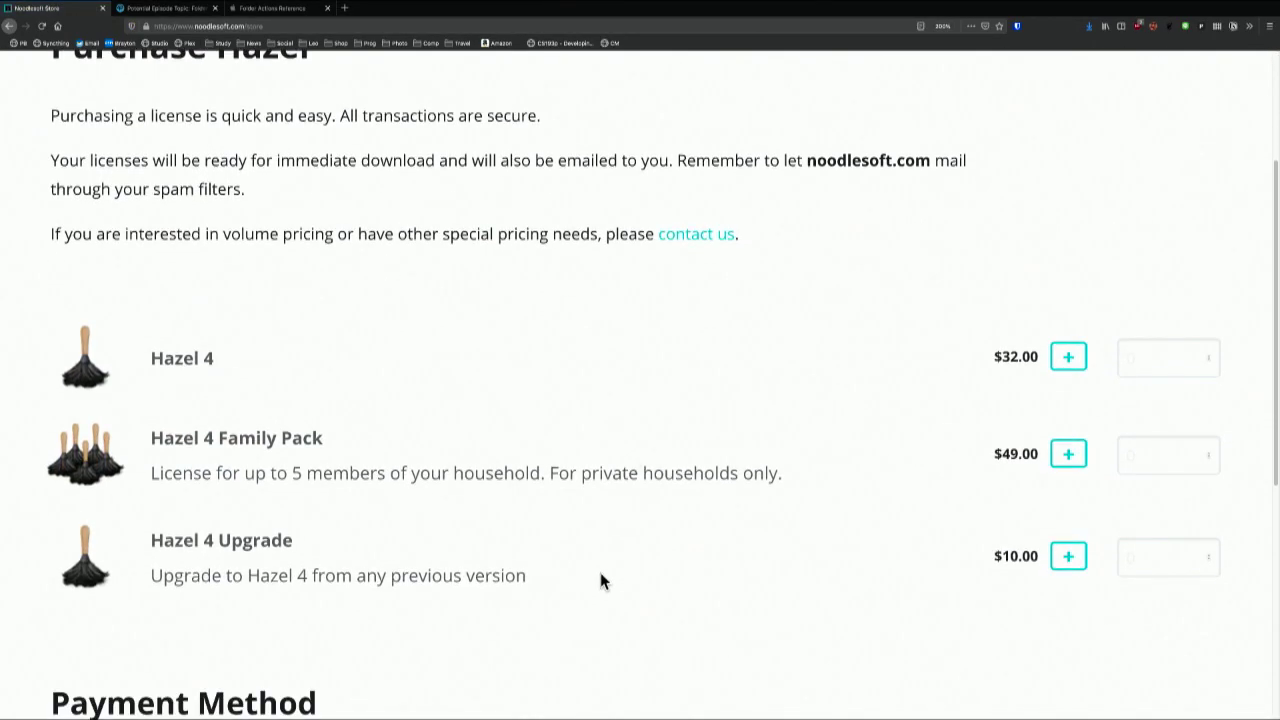
scroll(601, 571, down, 1)
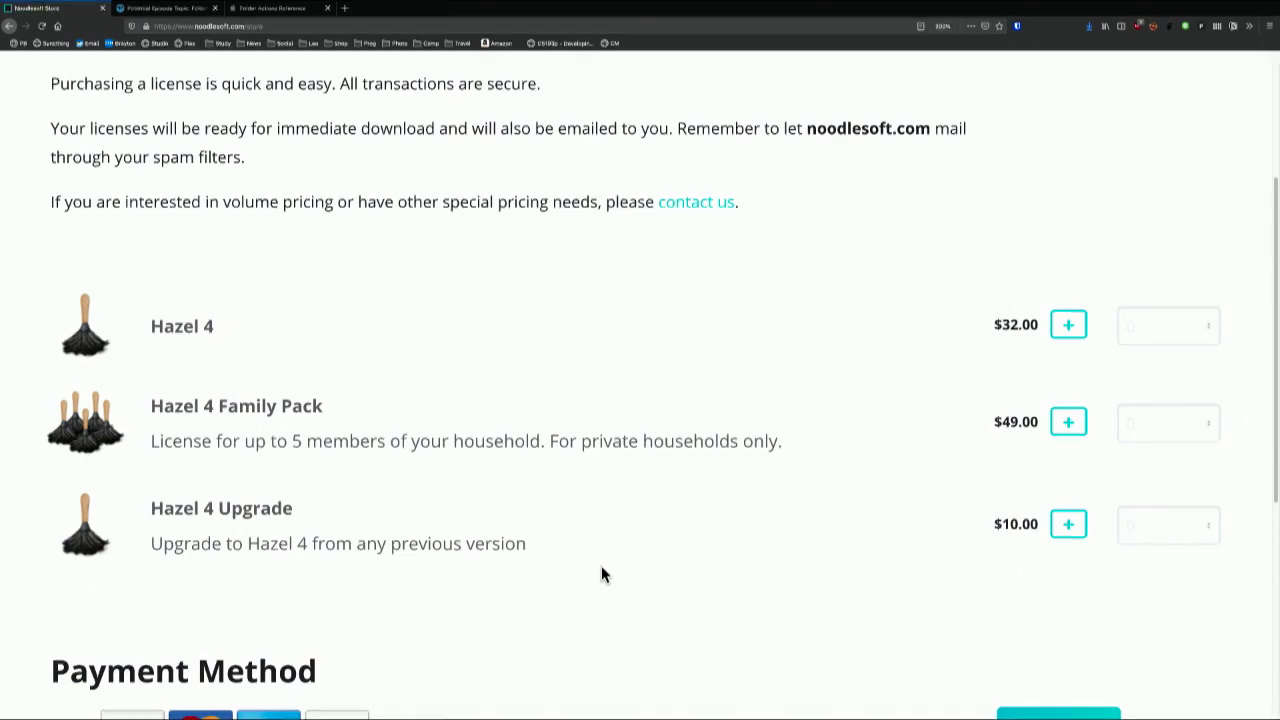
scroll(601, 566, up, 4)
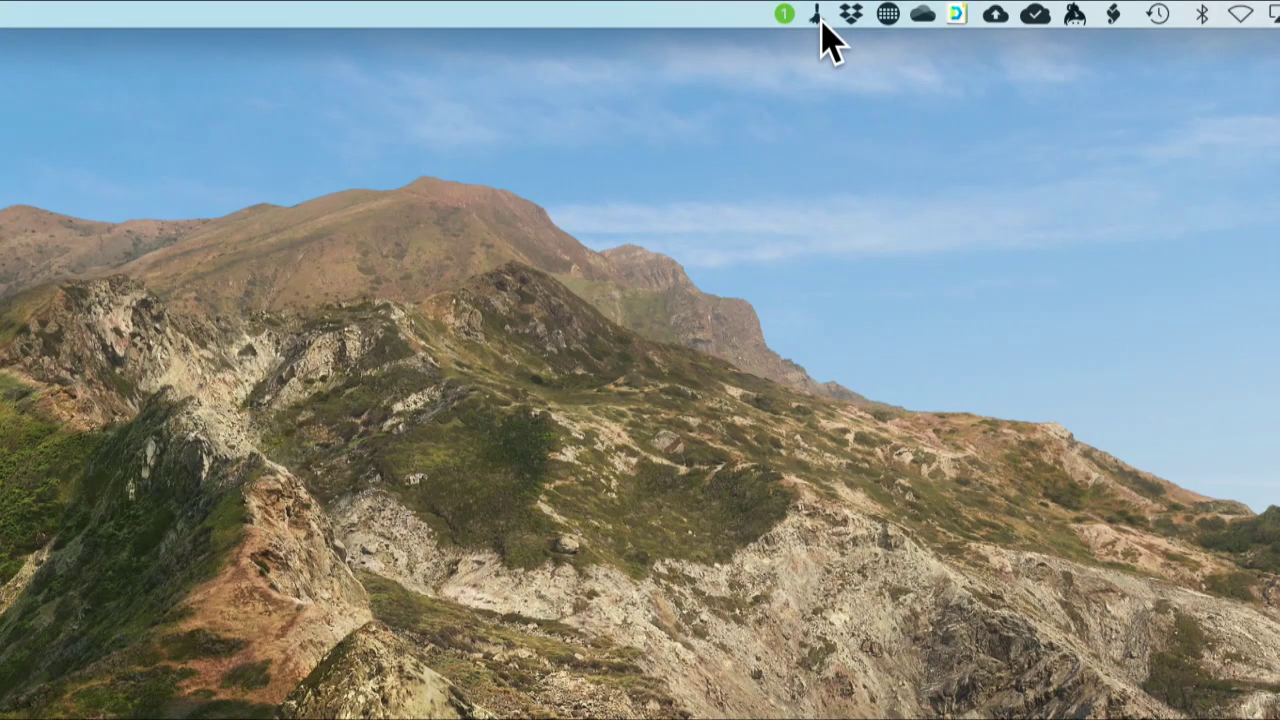
Open the Hazel preferences, move the window fully into view and show the folder rules
click(818, 16)
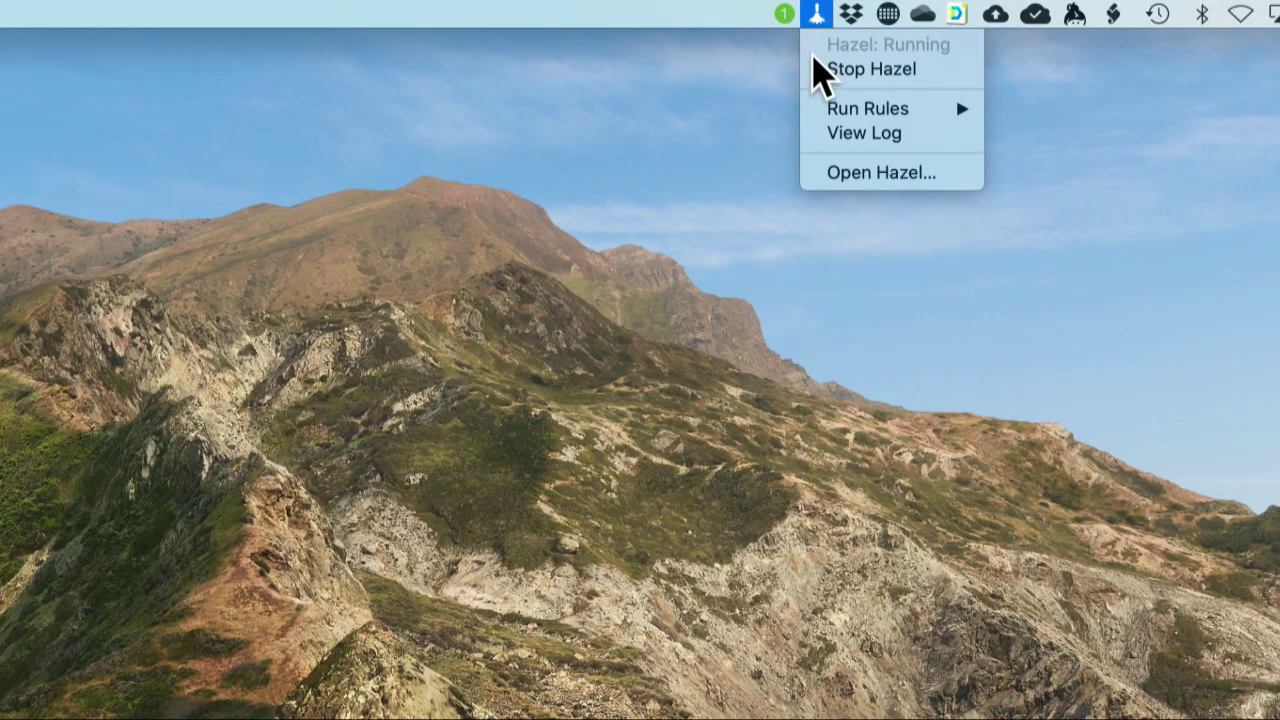
mouse_move(821, 103)
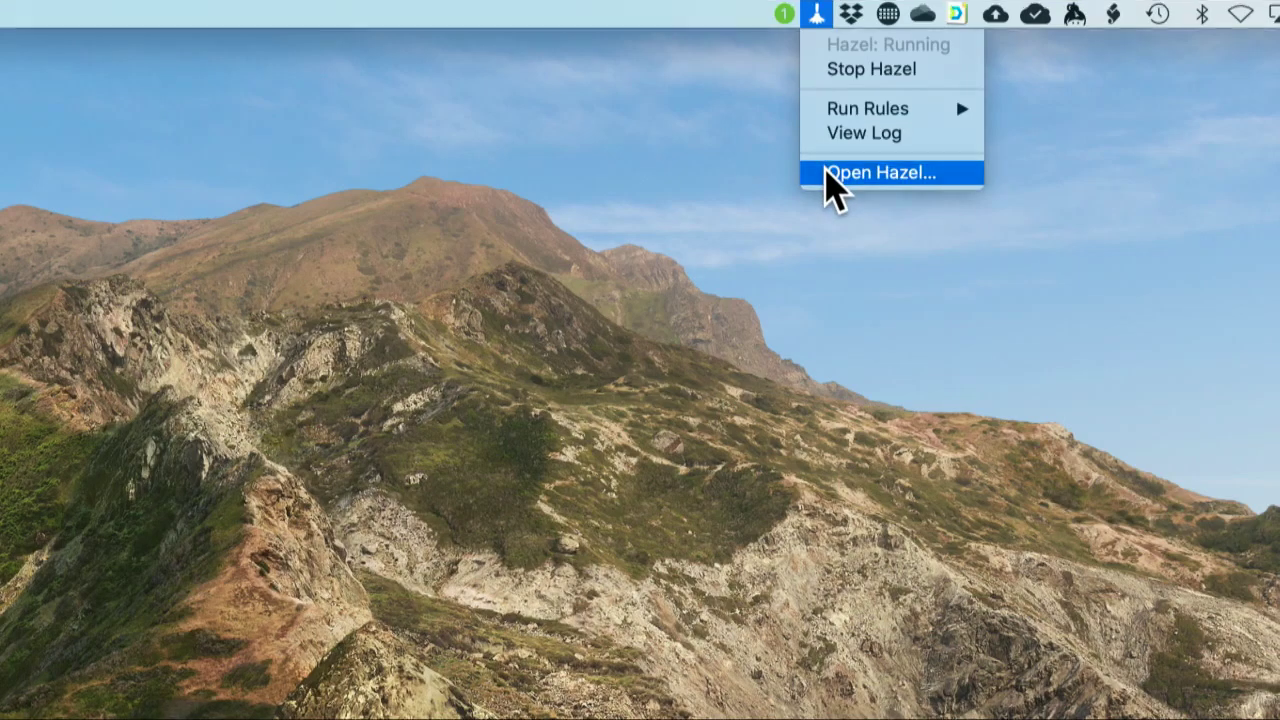
click(826, 171)
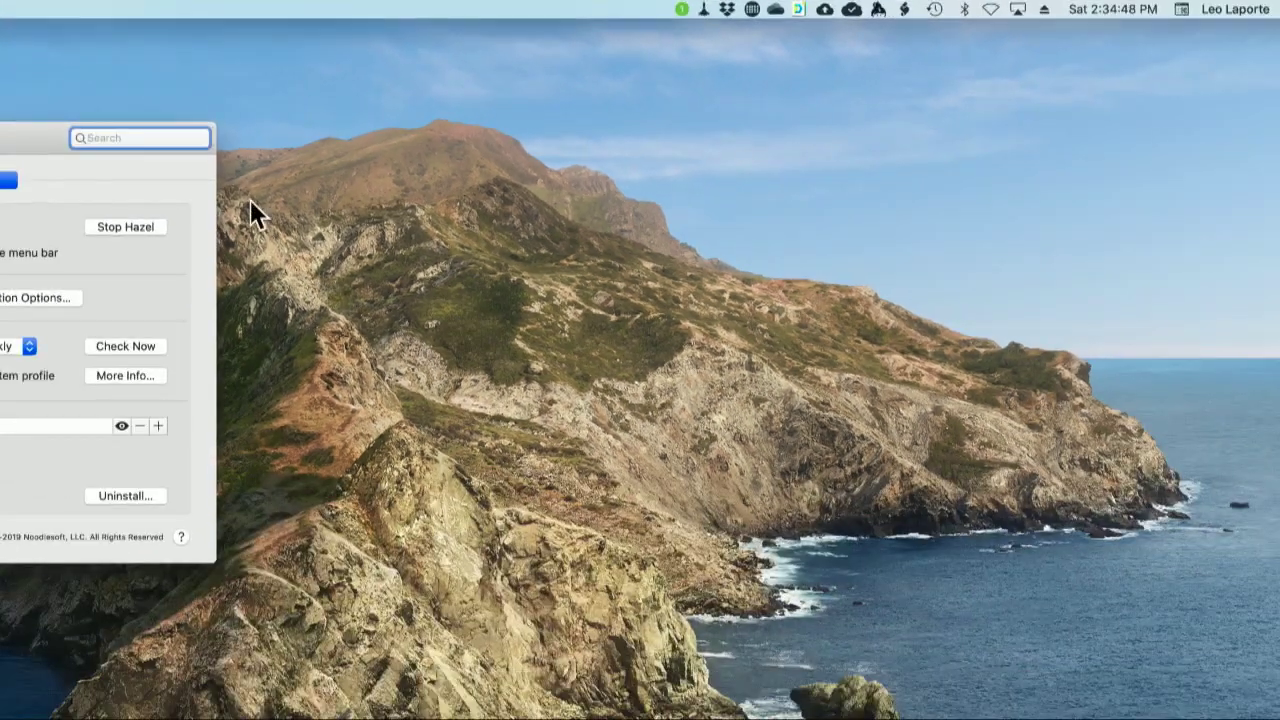
drag(26, 134, 842, 95)
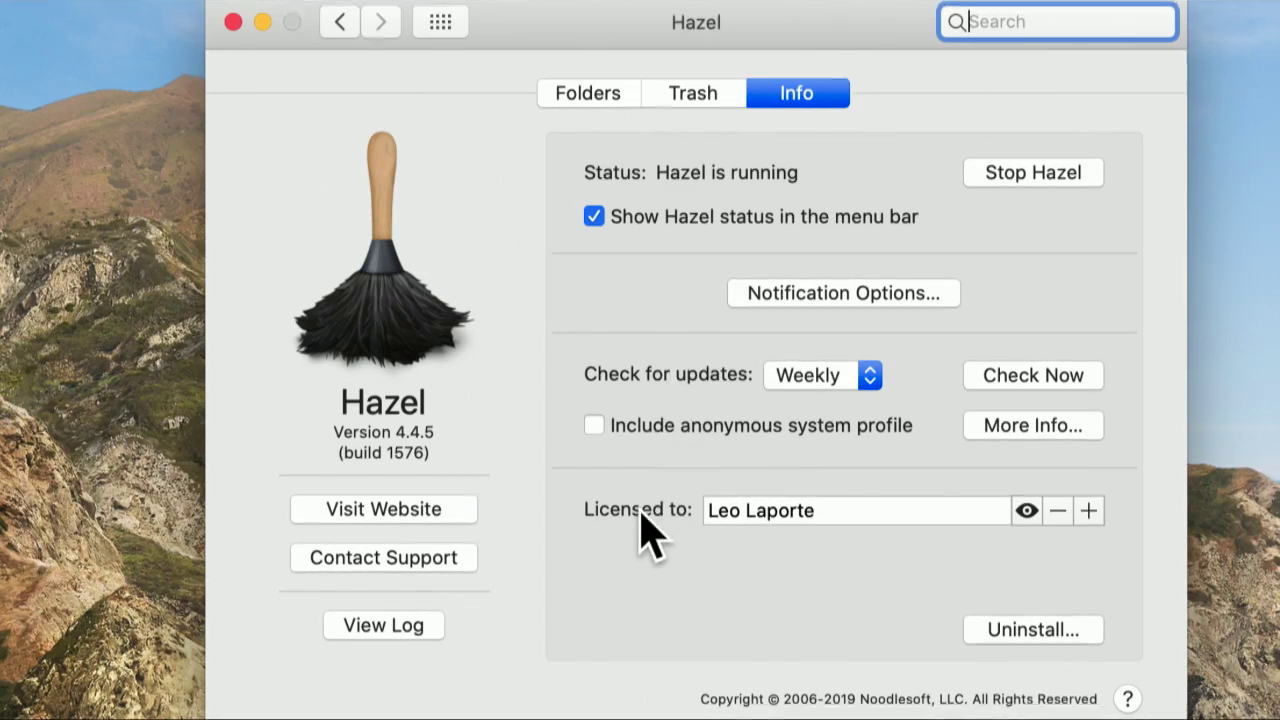
click(606, 96)
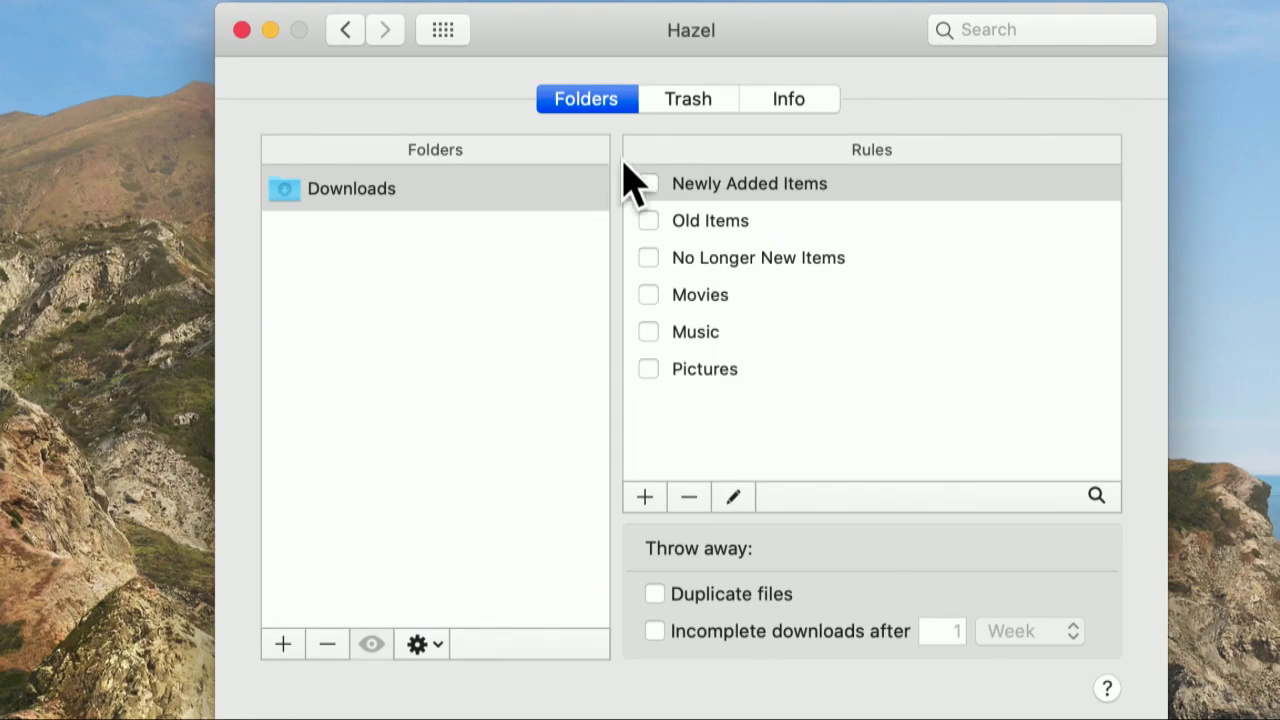
Try to enable deleting files that sit in the Trash for more than 1 week, and cancel the Trash Access dialog
click(684, 97)
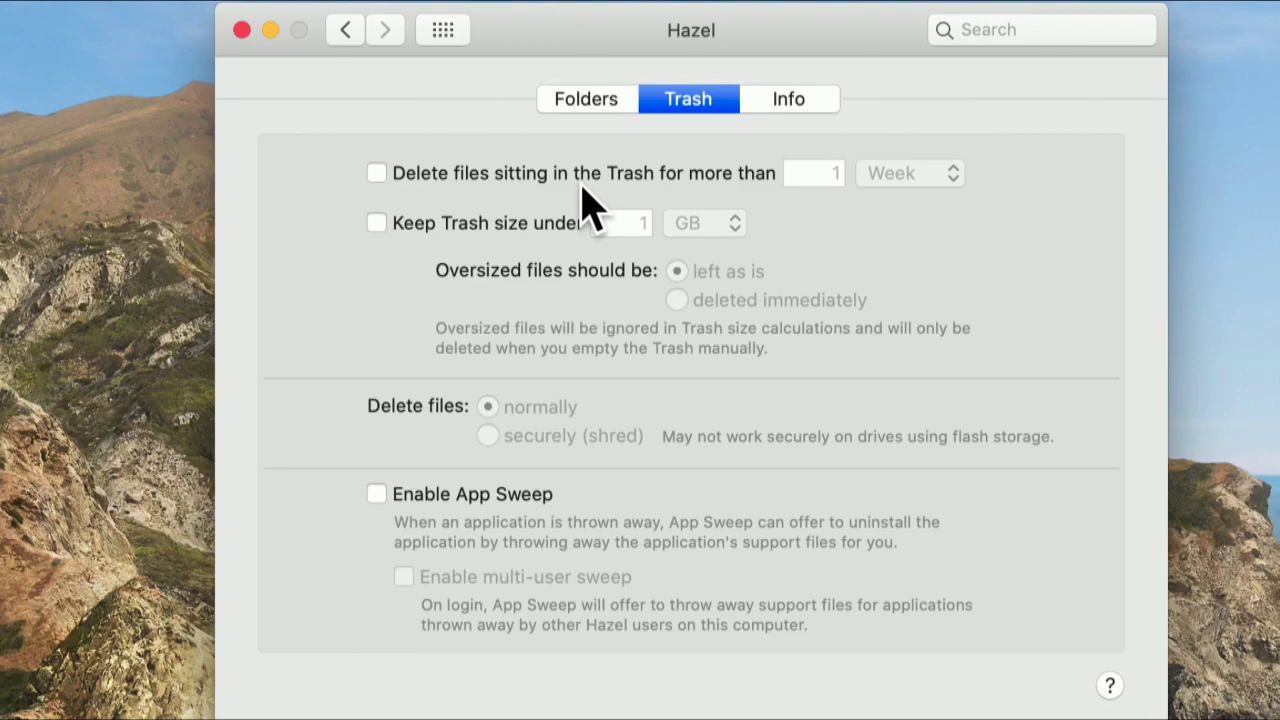
click(376, 174)
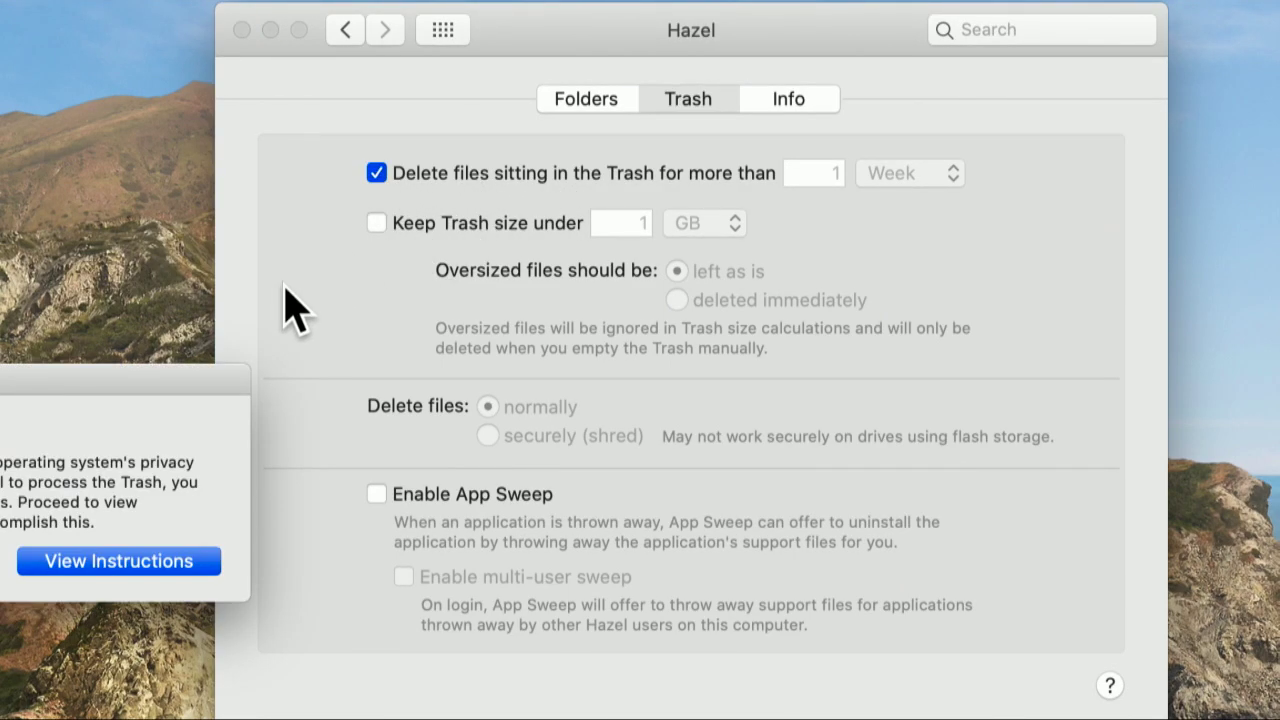
drag(140, 378, 791, 203)
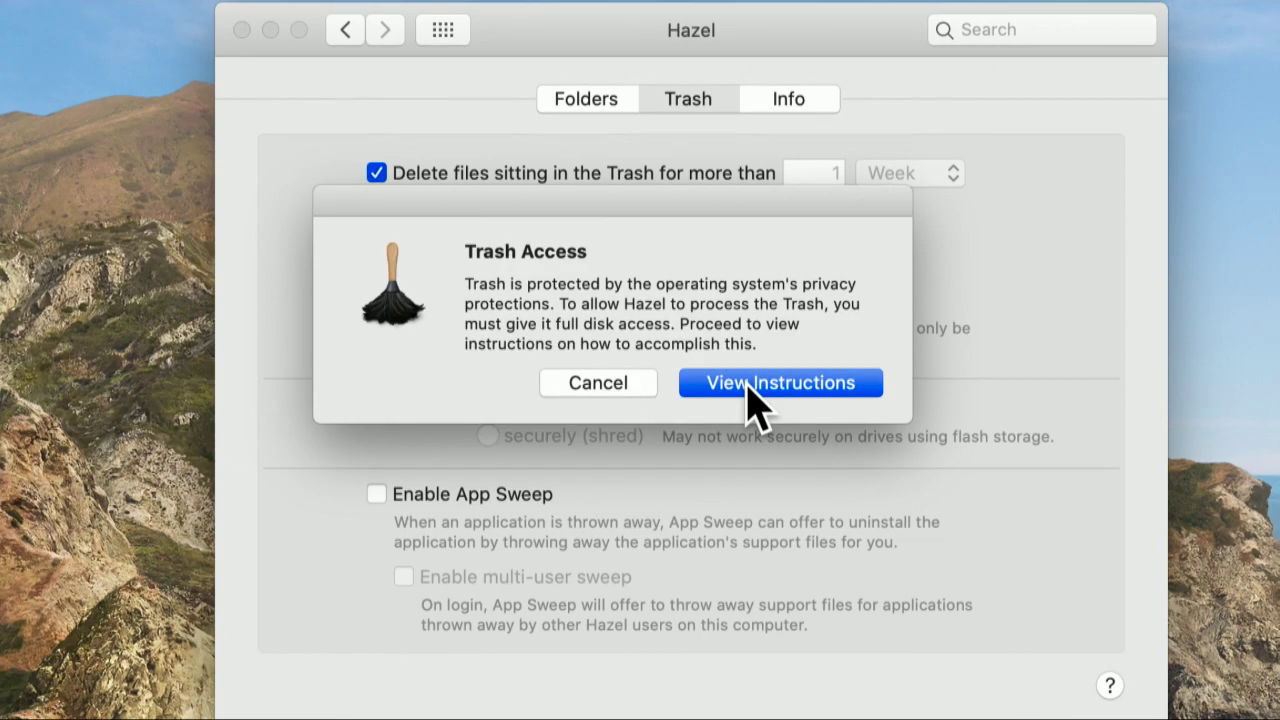
click(620, 383)
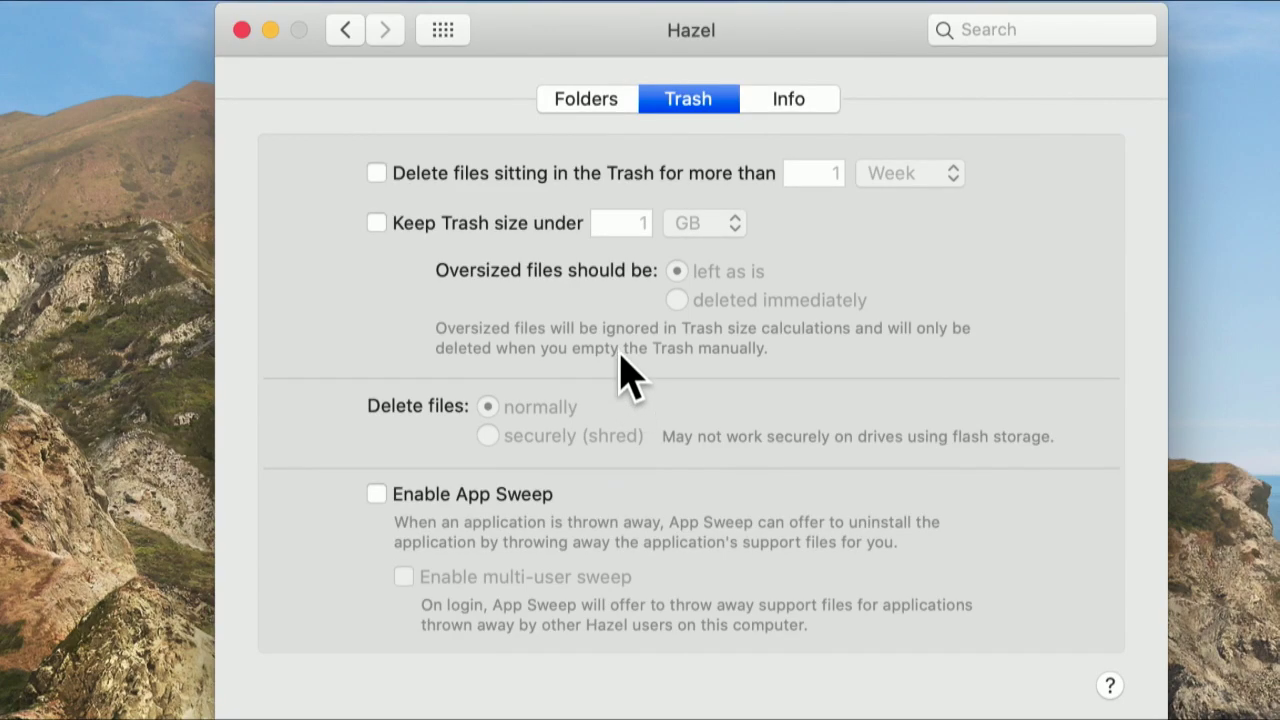
Unlock the Security & Privacy preferences with the account password and display the Full Disk Access list
click(438, 28)
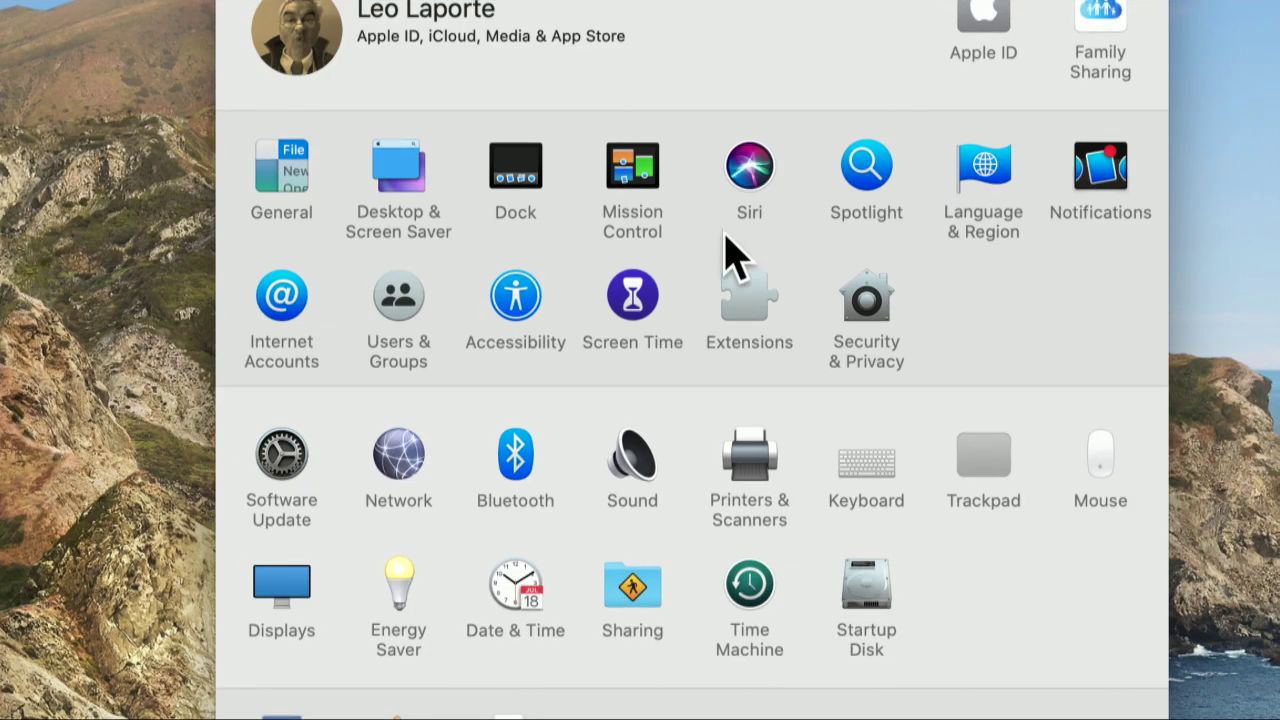
click(822, 300)
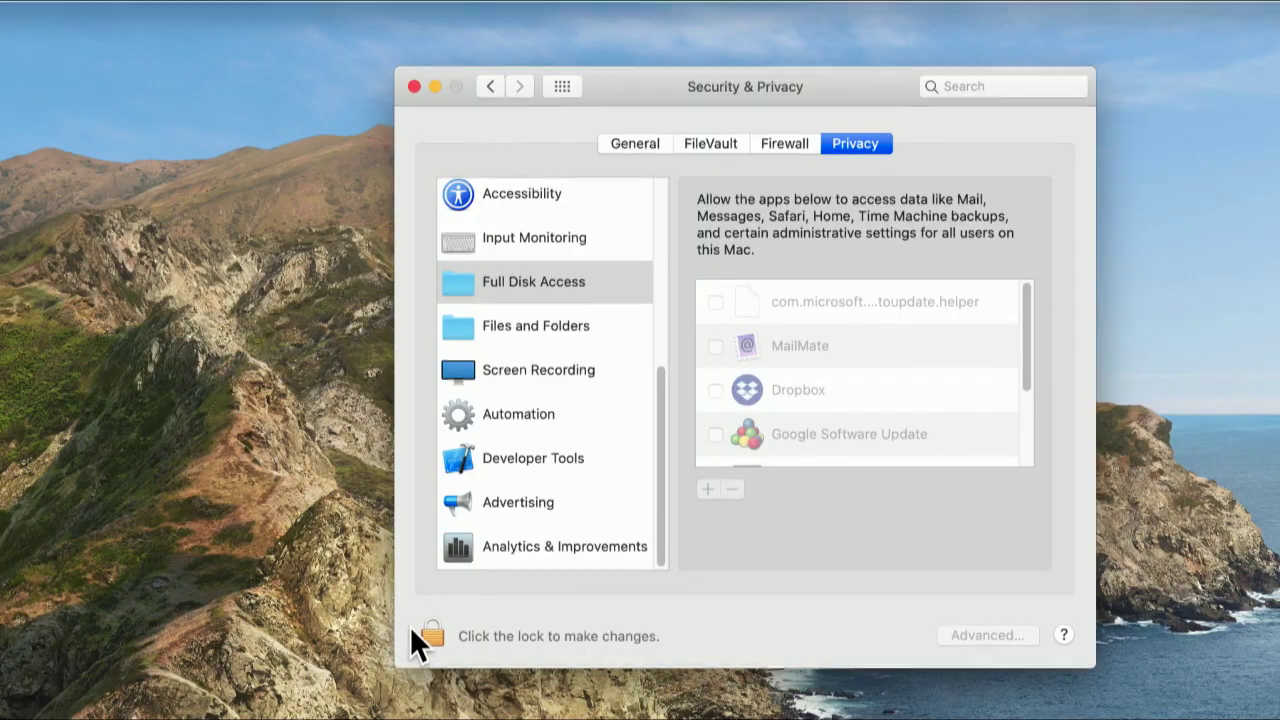
click(414, 614)
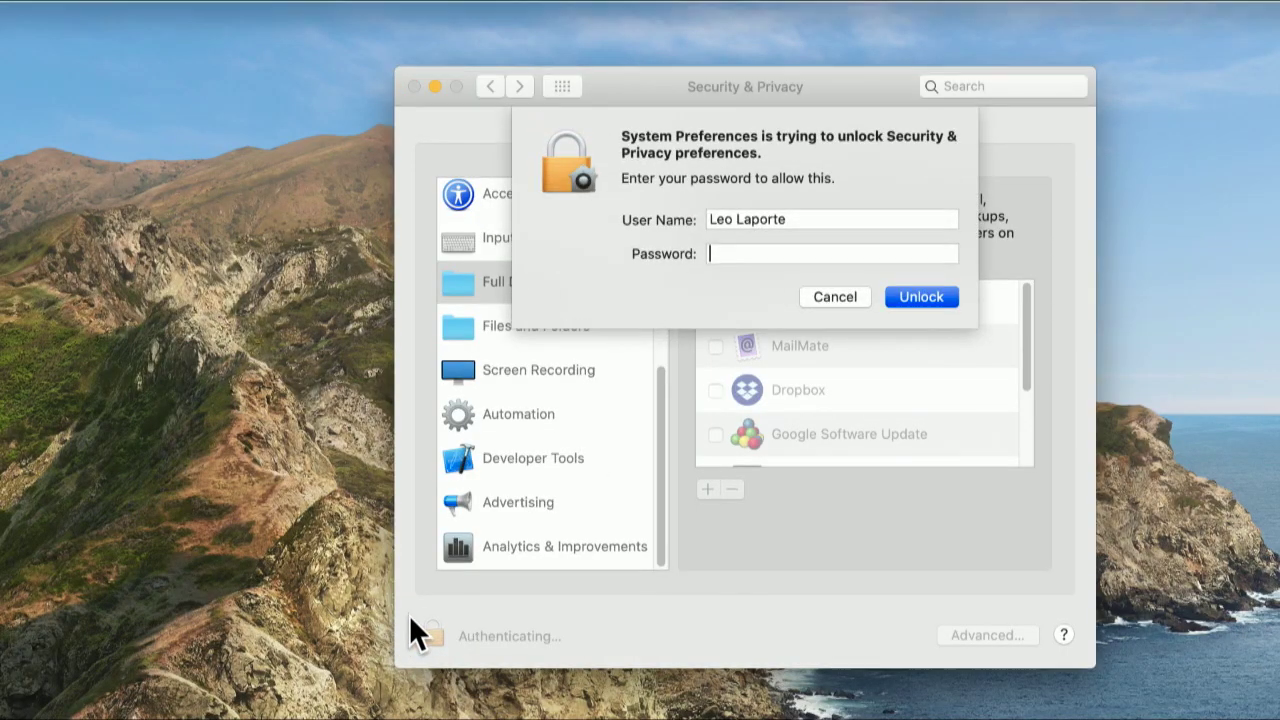
text(••••••••••••)
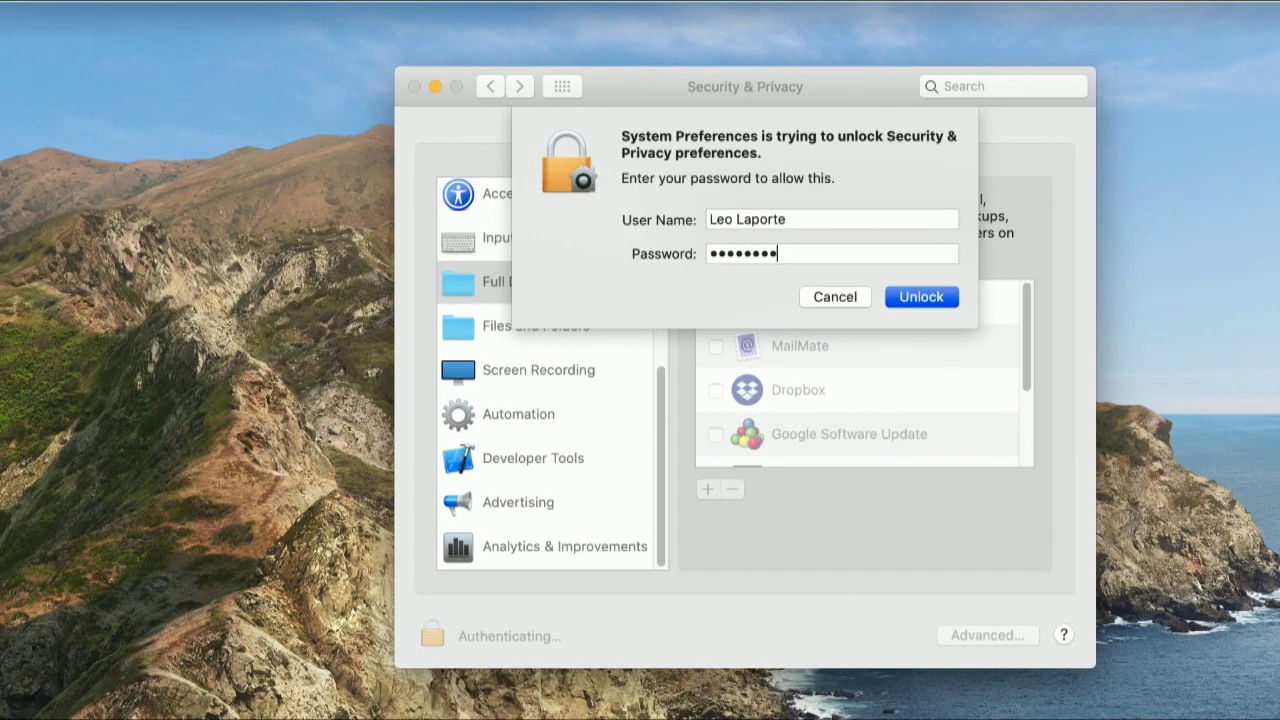
key(Return)
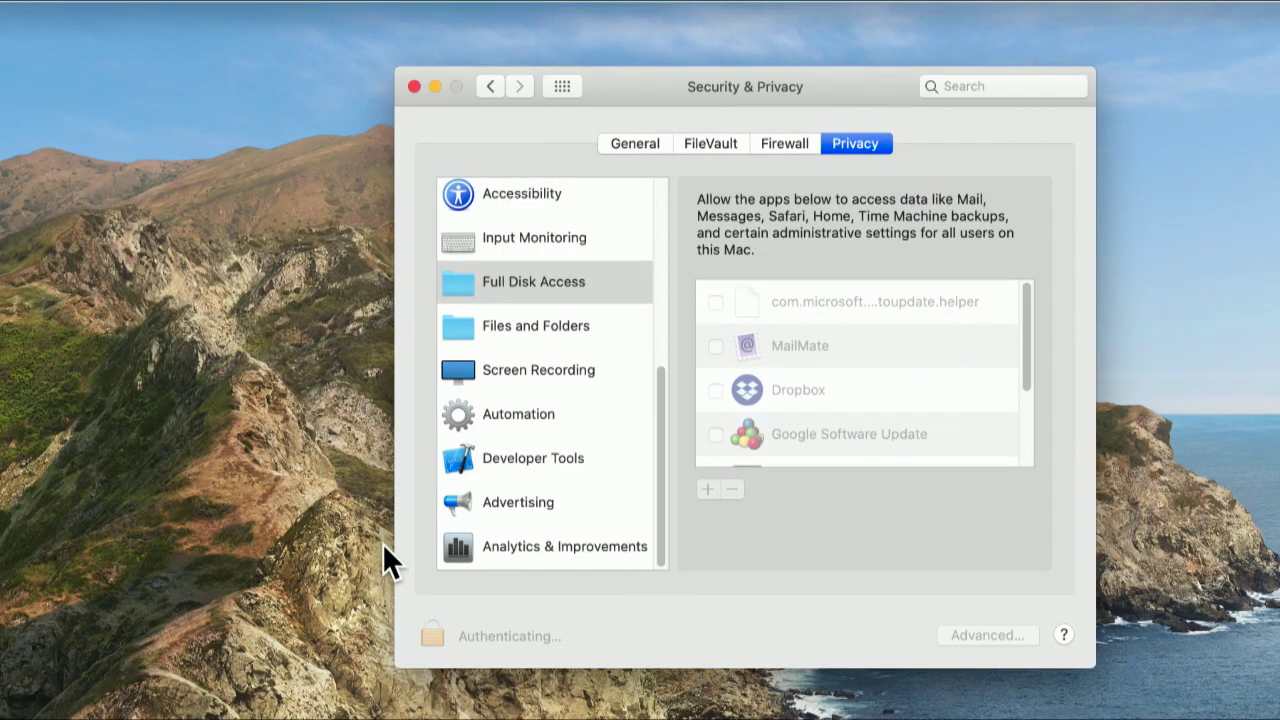
click(508, 290)
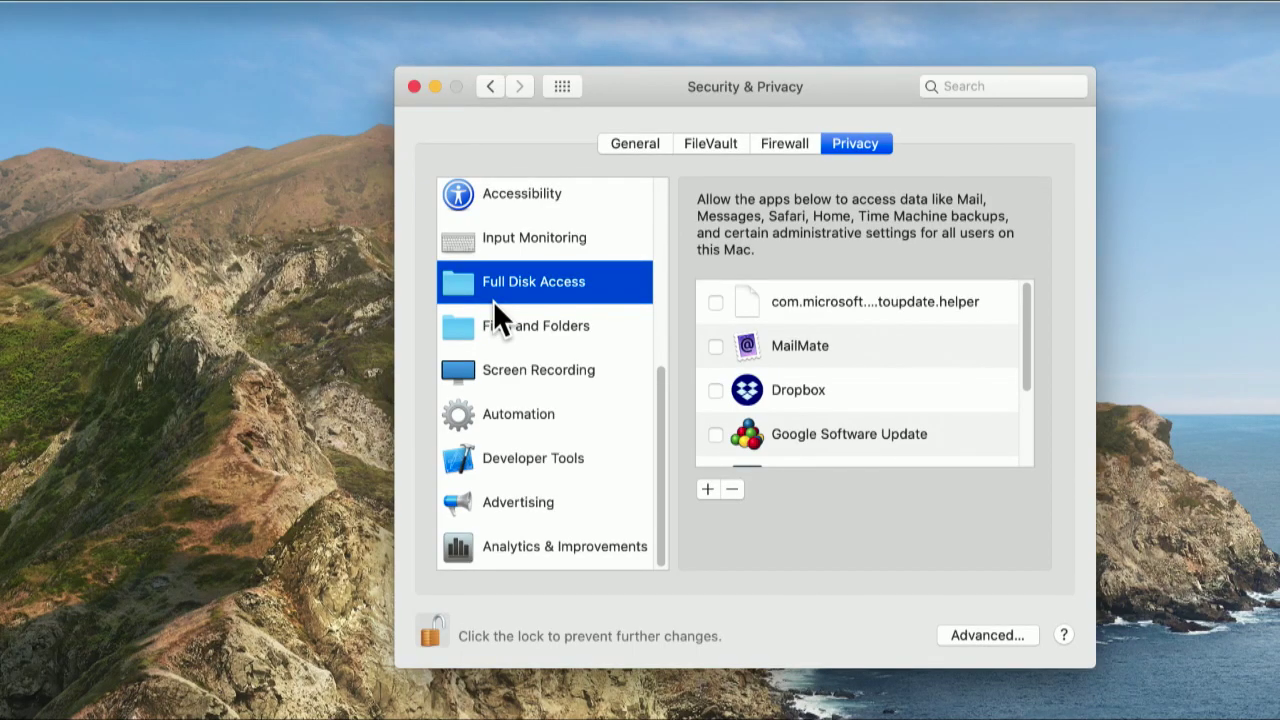
Use Hazel's hidden debug options to show HazelHelper in Finder, and place the Finder window beside the preferences
click(557, 84)
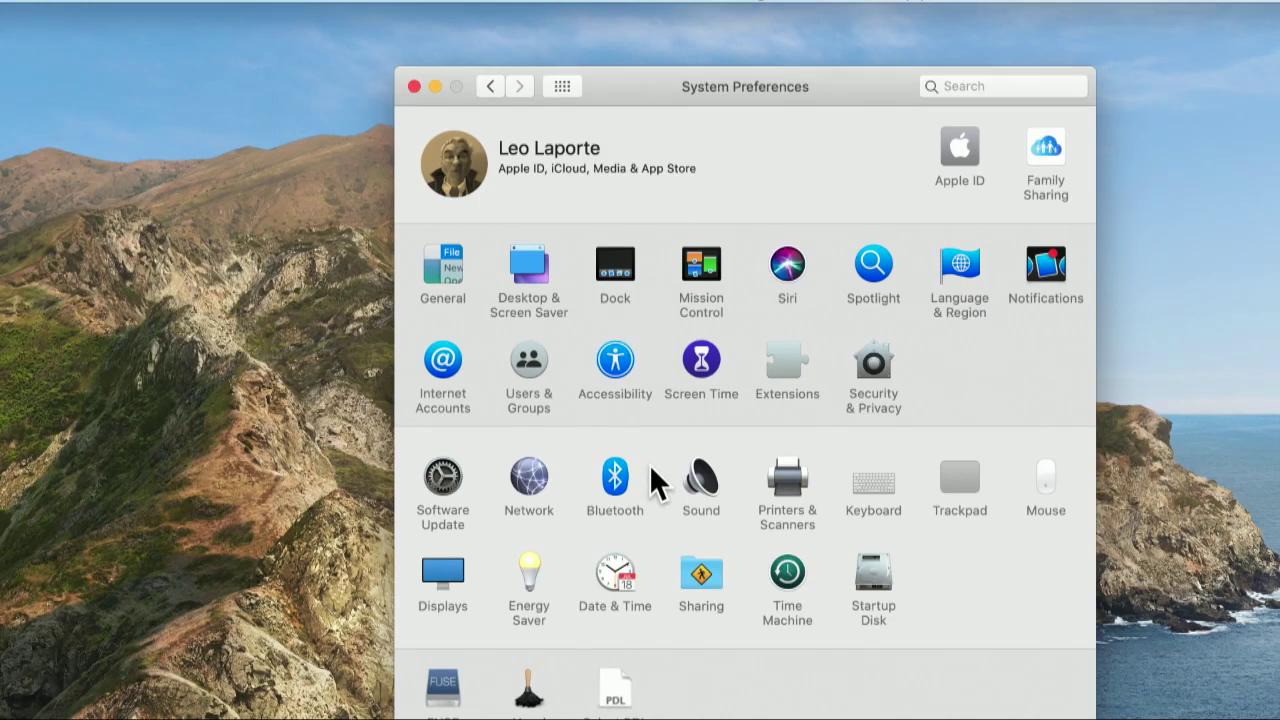
click(516, 686)
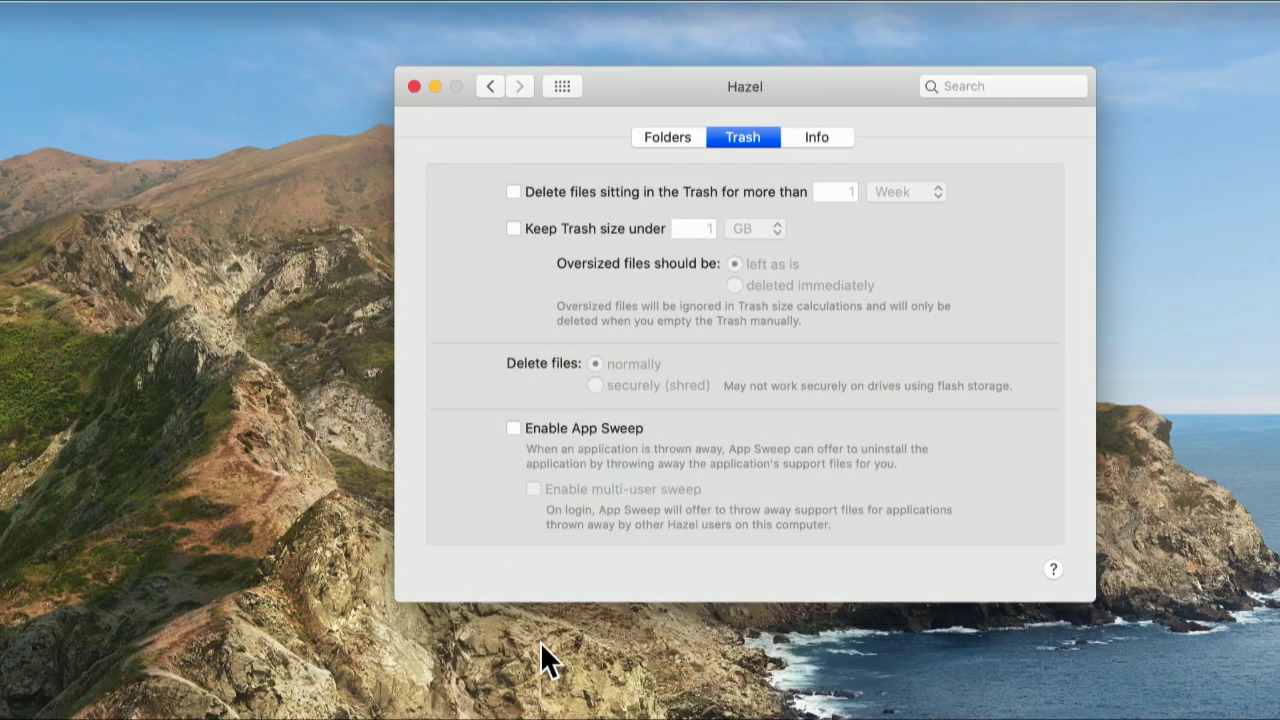
click(804, 136)
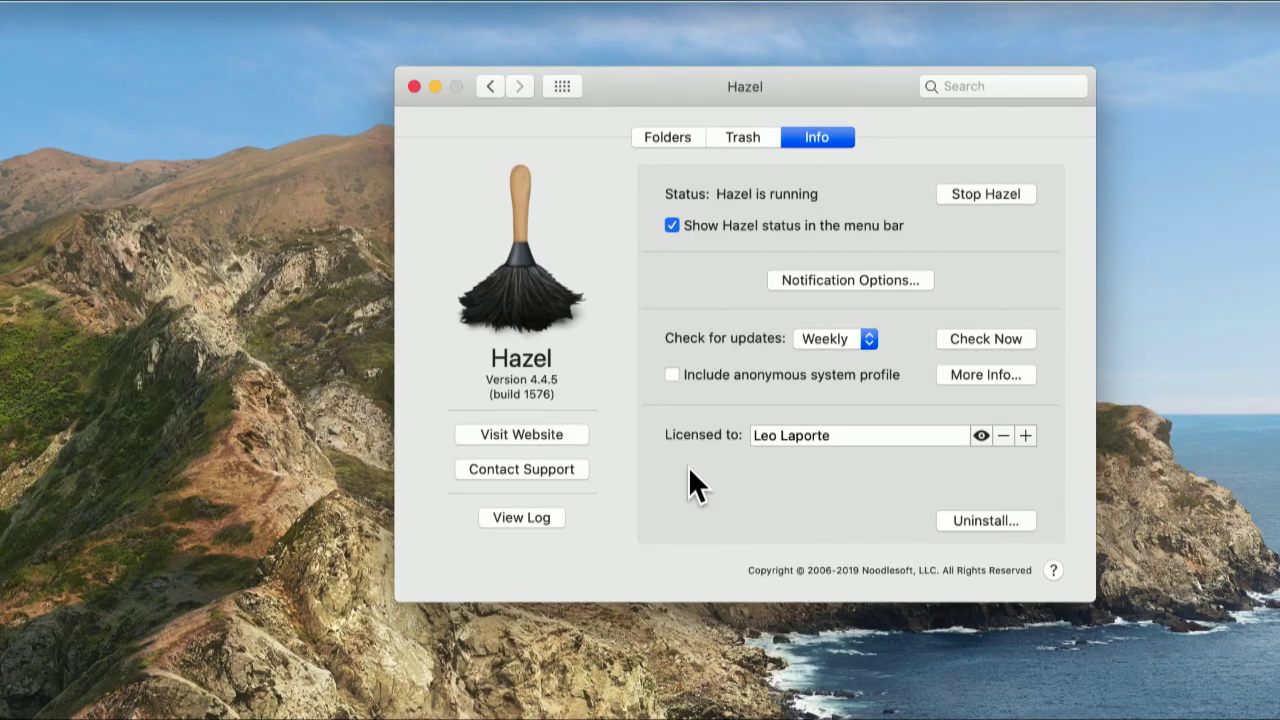
key(alt)
key(alt)
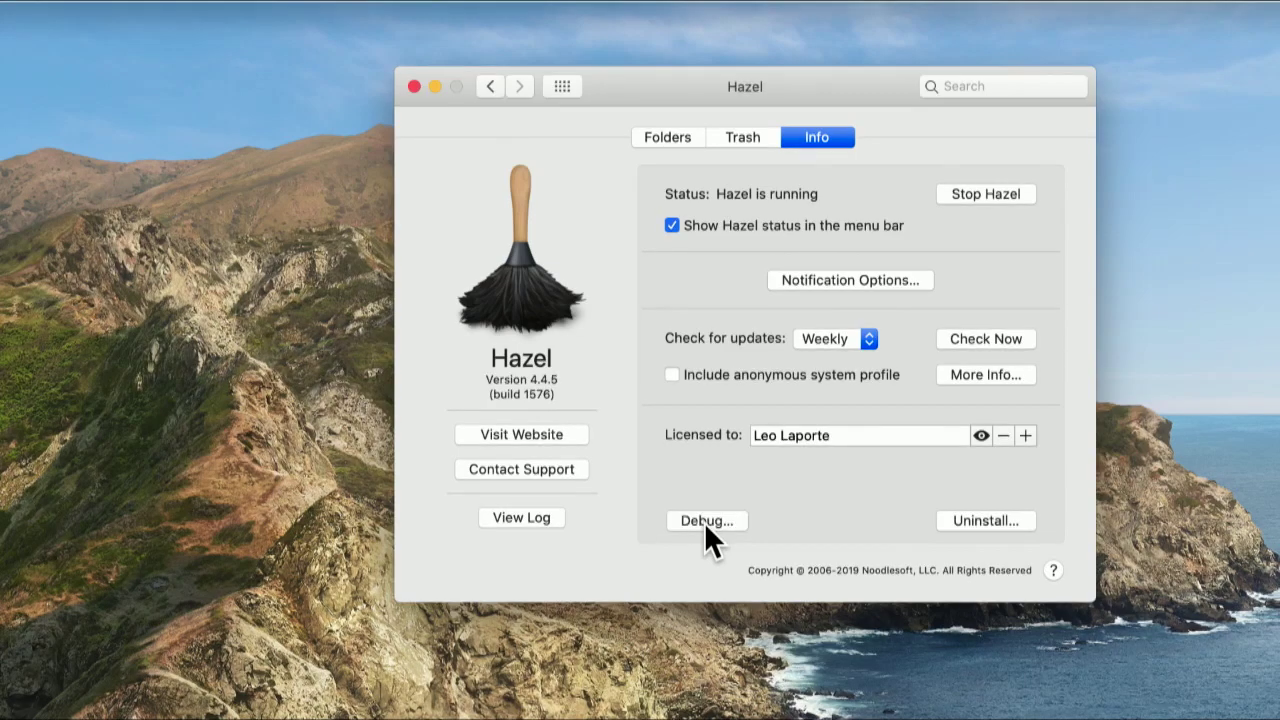
click(704, 522)
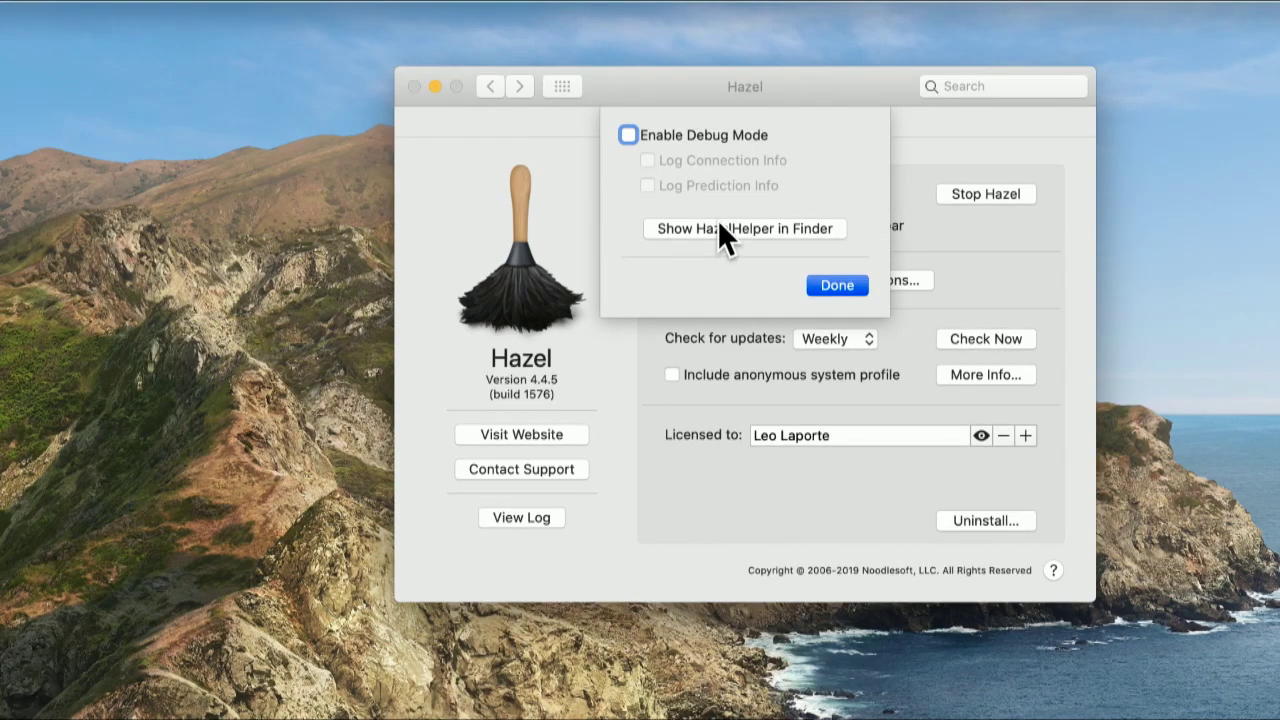
click(719, 228)
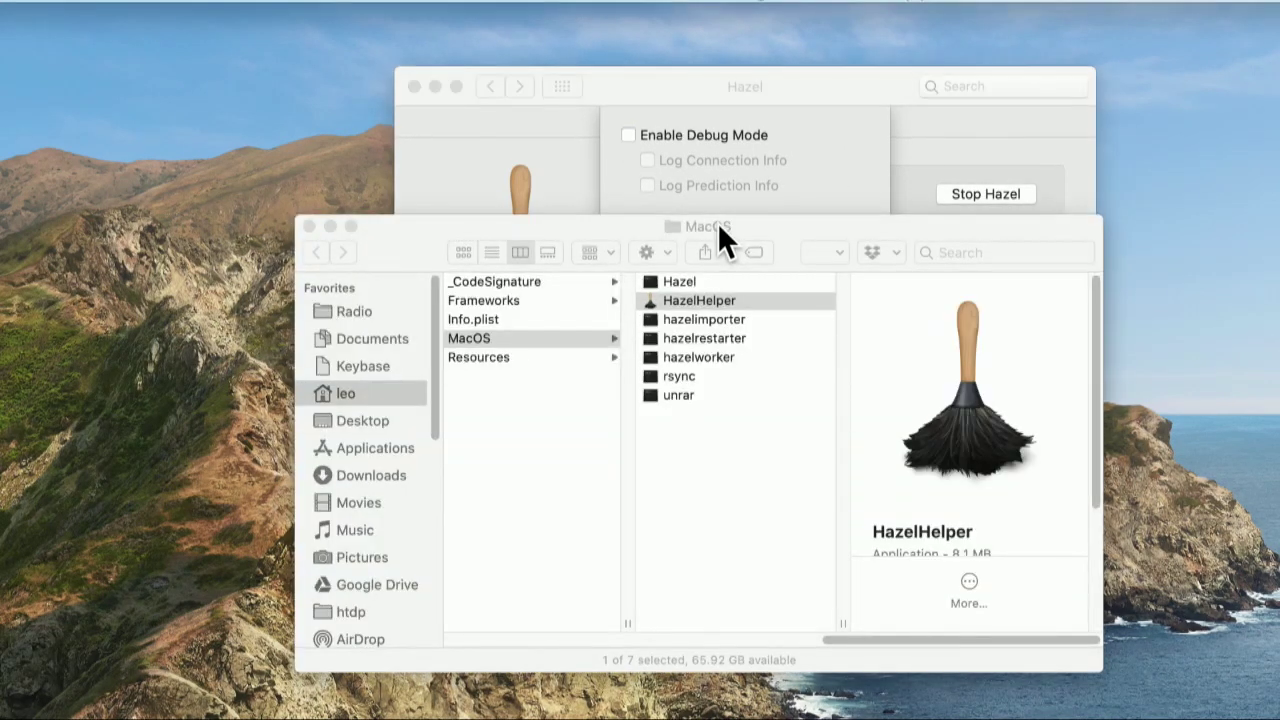
drag(775, 222, 192, 98)
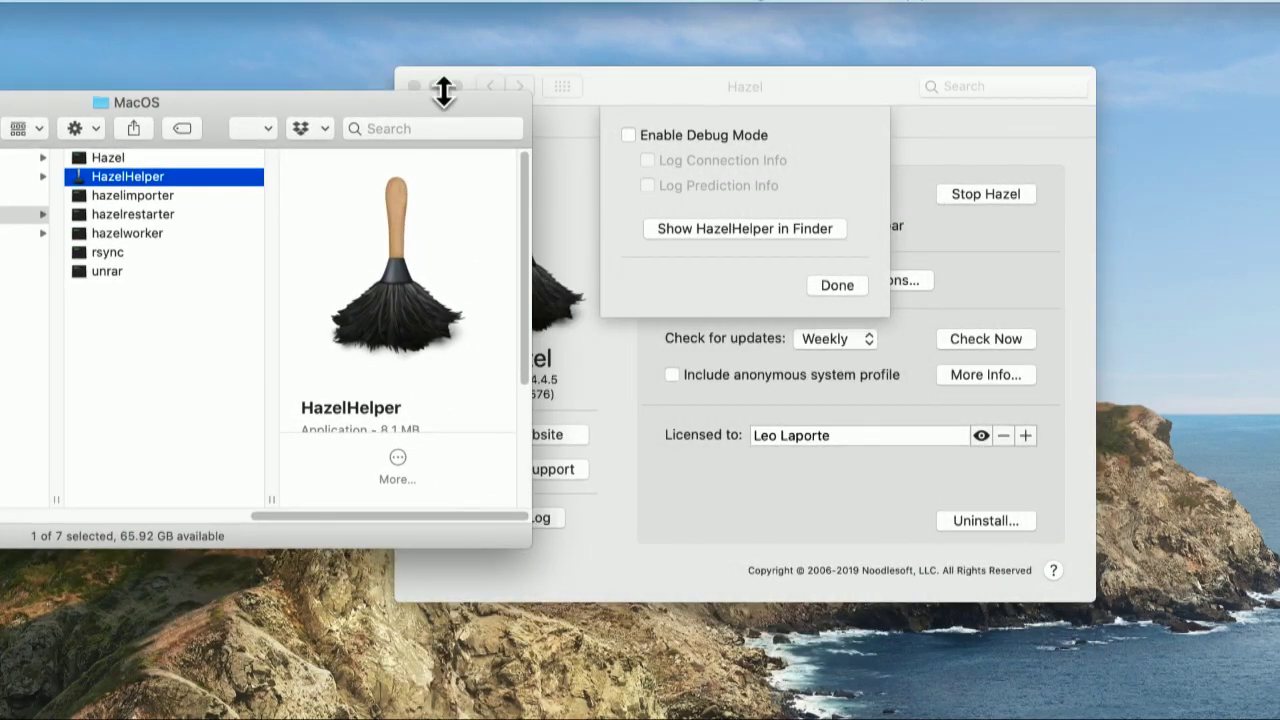
click(821, 284)
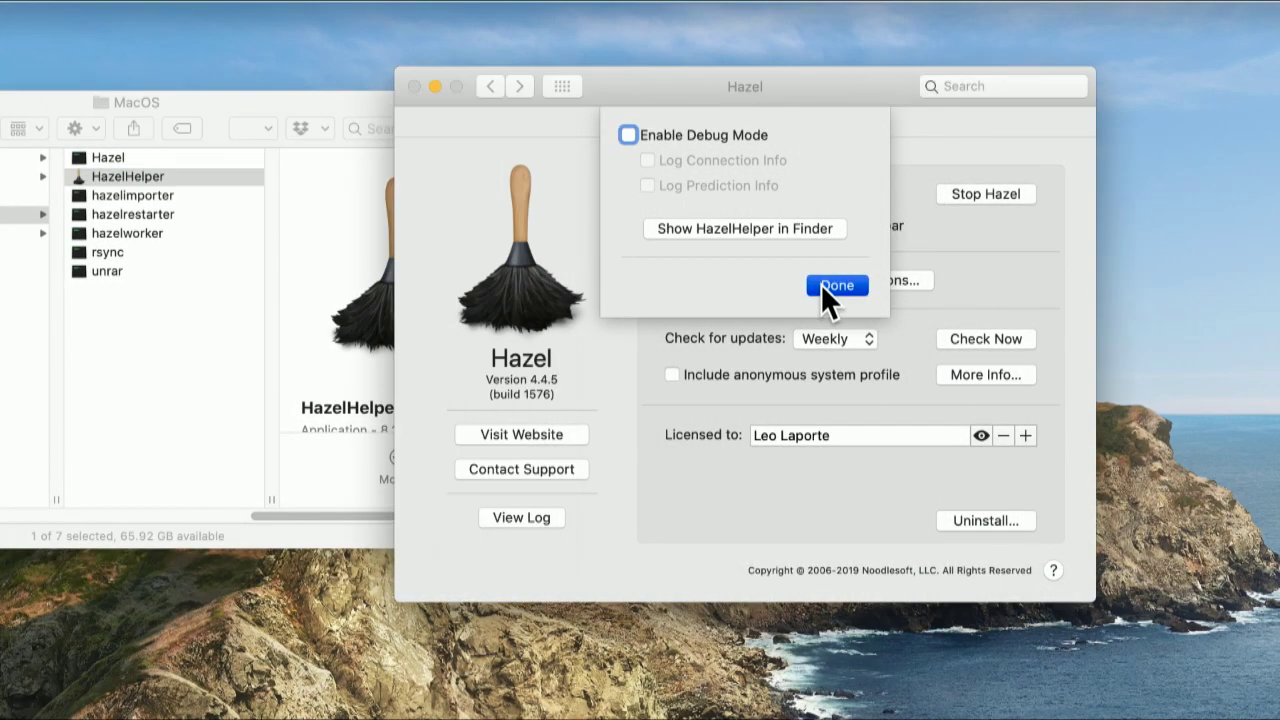
Return to Full Disk Access in Security & Privacy and unlock it for changes with the account password
click(562, 90)
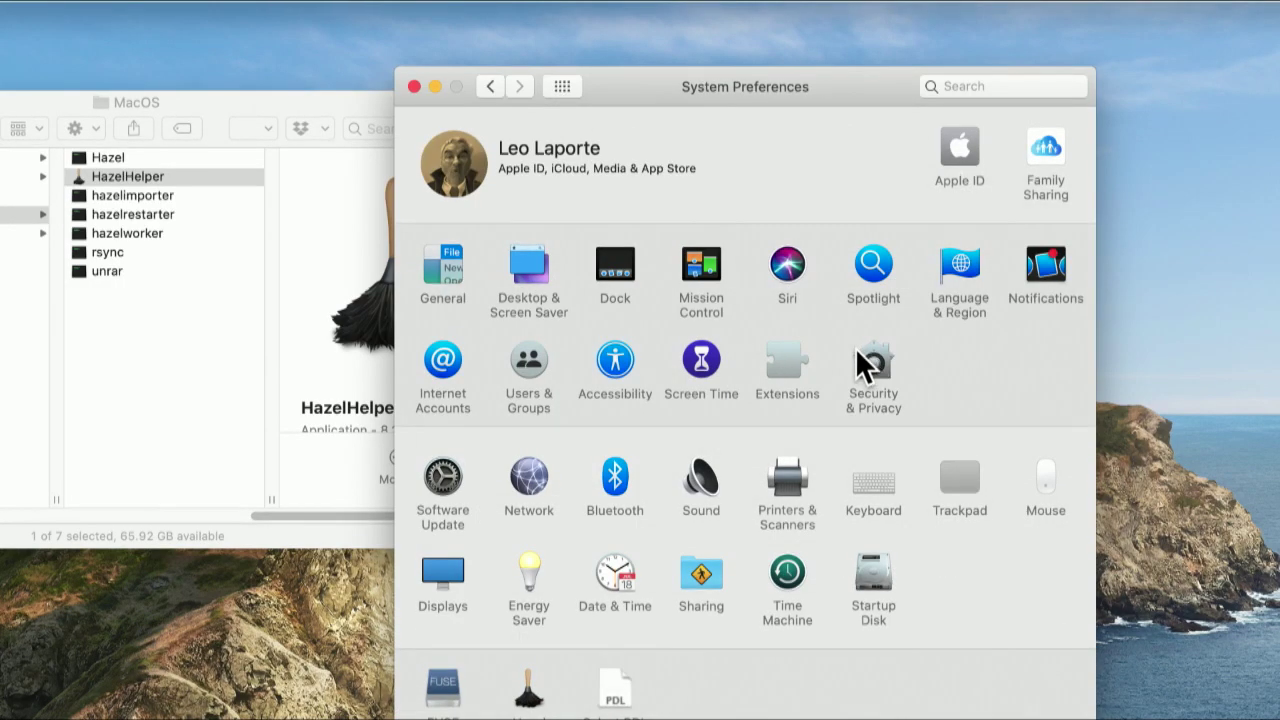
click(866, 366)
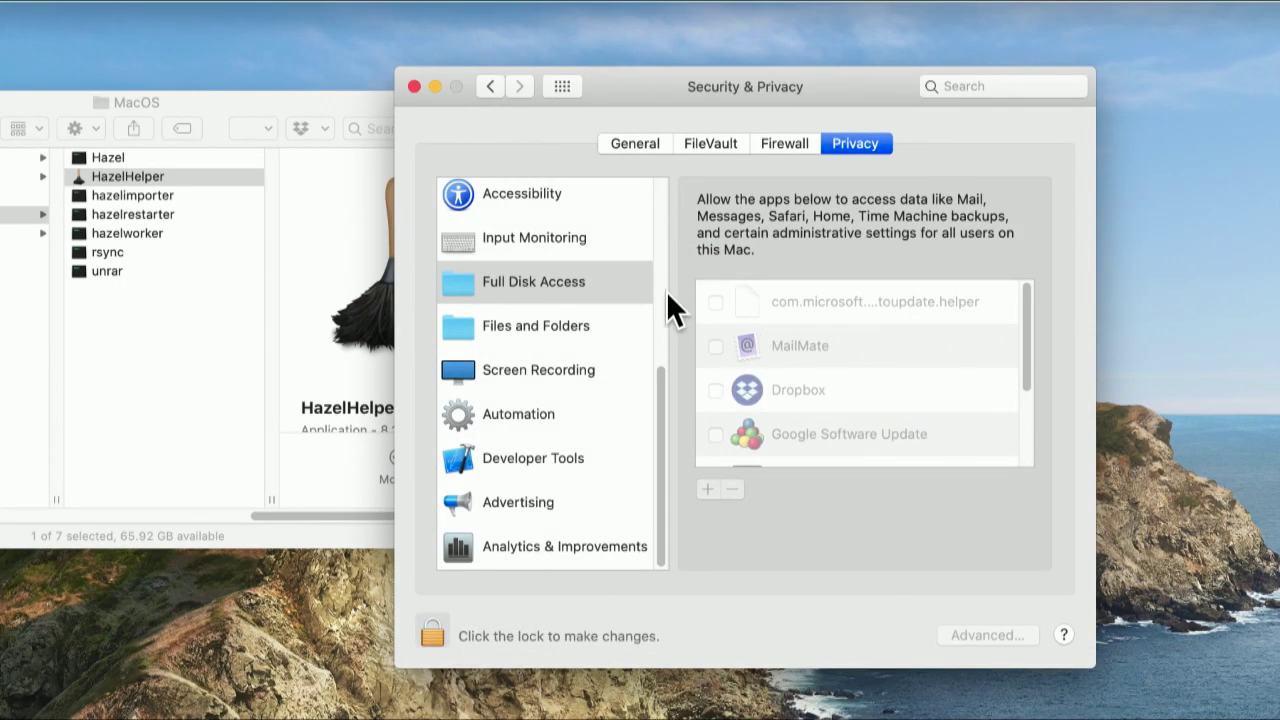
click(578, 287)
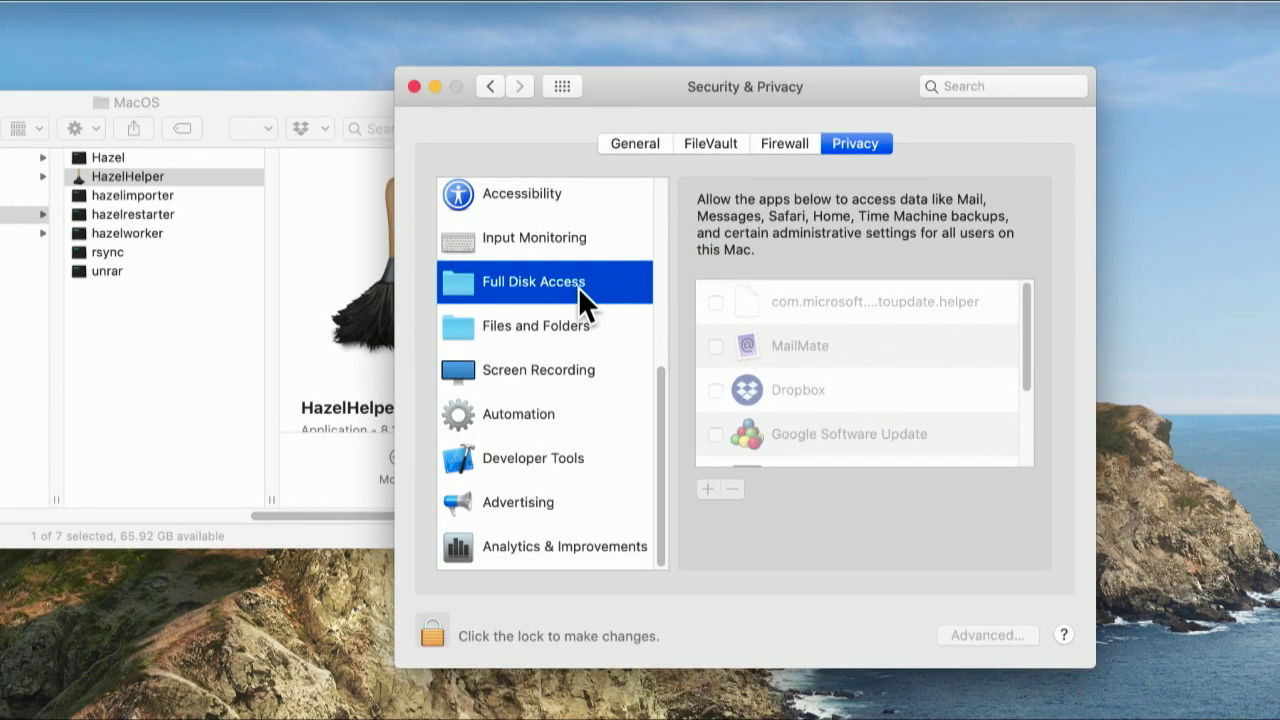
click(433, 627)
text(••••••••••••)
key(Return)
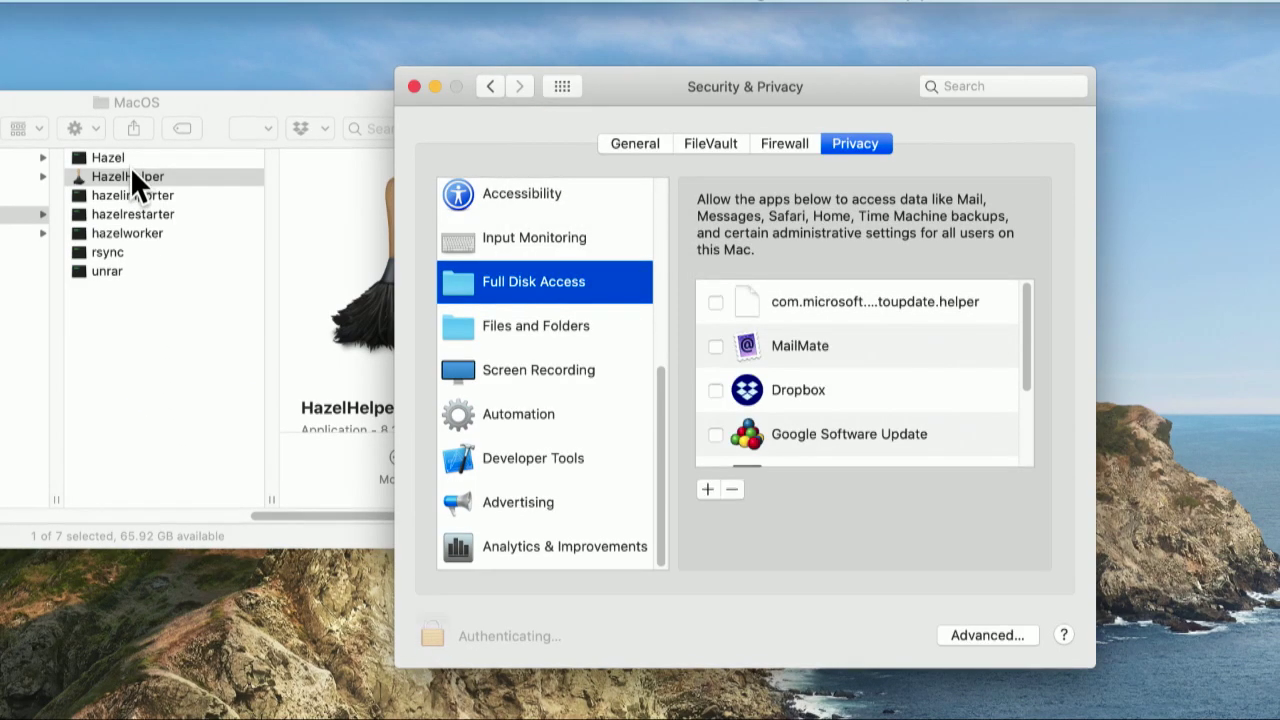
Add HazelHelper from Finder to the Full Disk Access list and quit it so that the access takes effect
drag(130, 176, 823, 362)
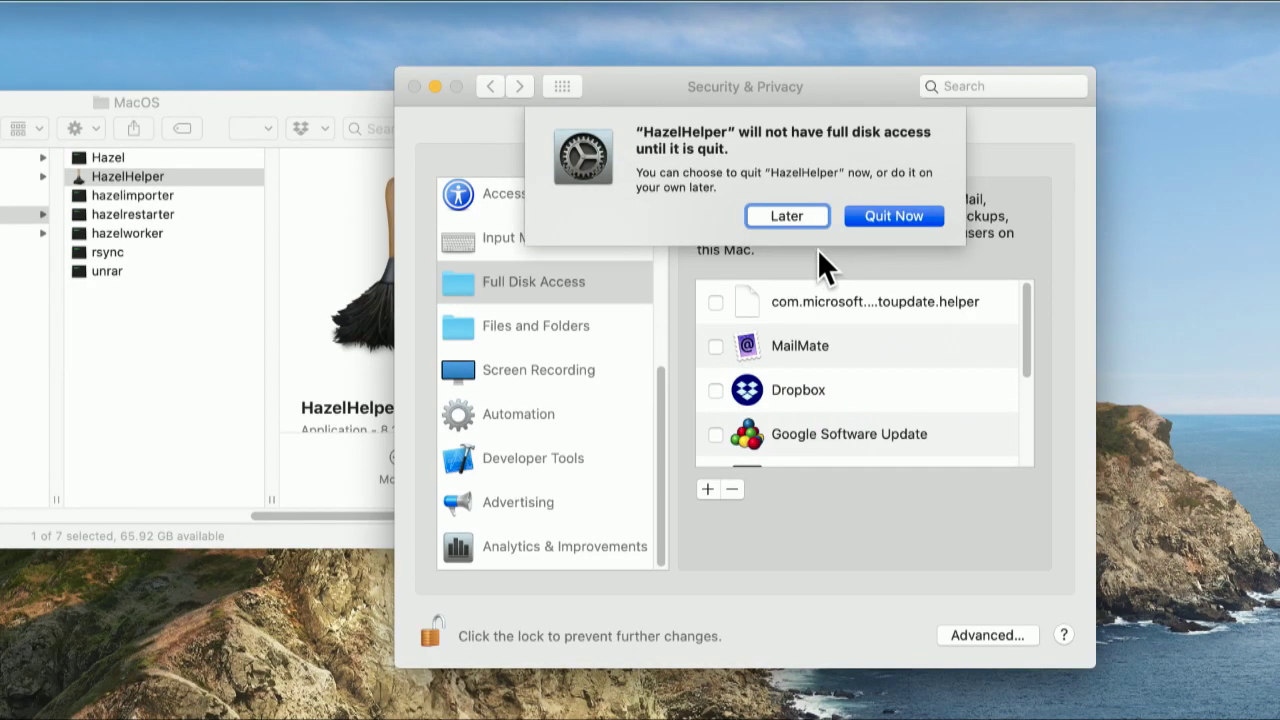
click(855, 208)
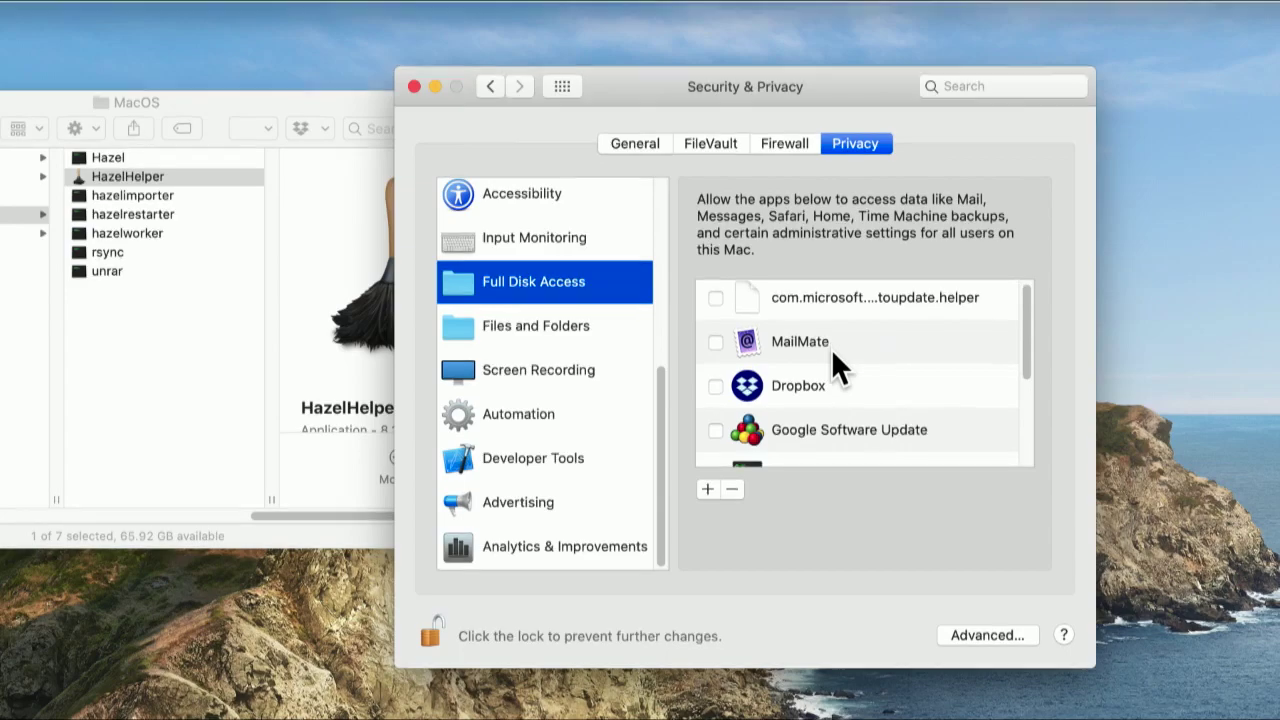
scroll(831, 348, down, 5)
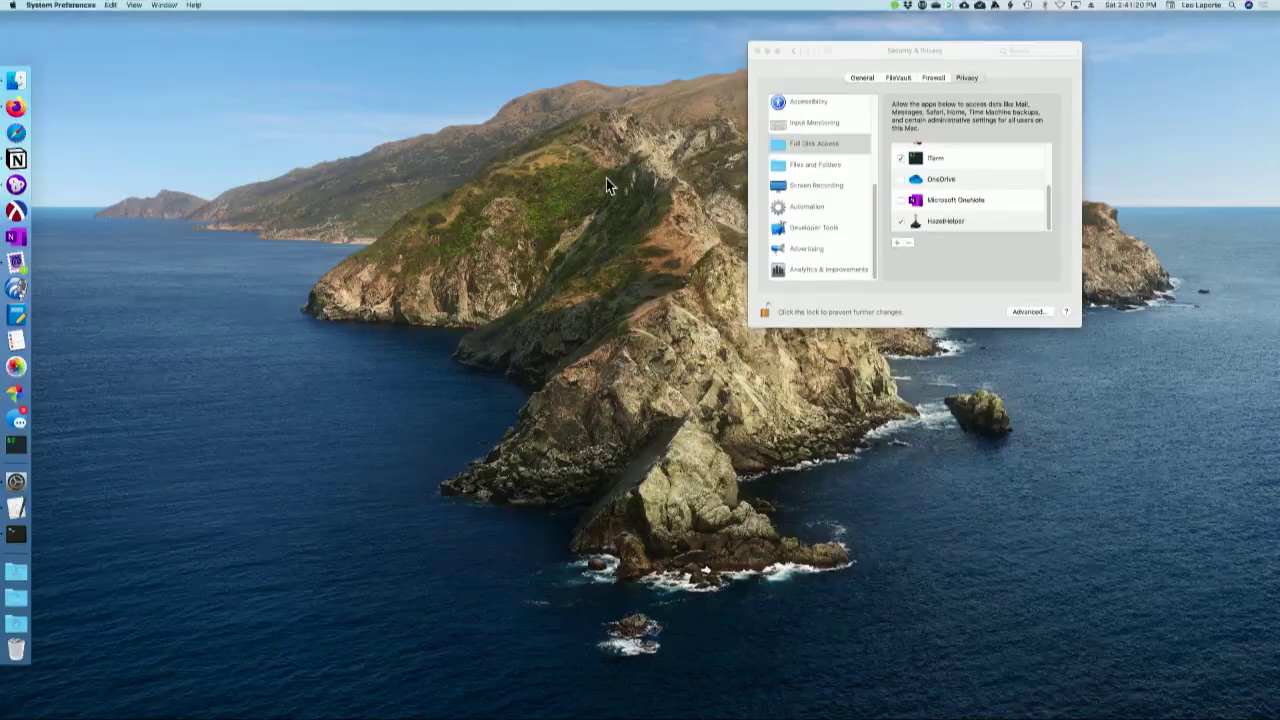
Go back to Hazel's Trash settings and enable deleting files that sit in the Trash for more than 1 Month
key(super+bracketleft)
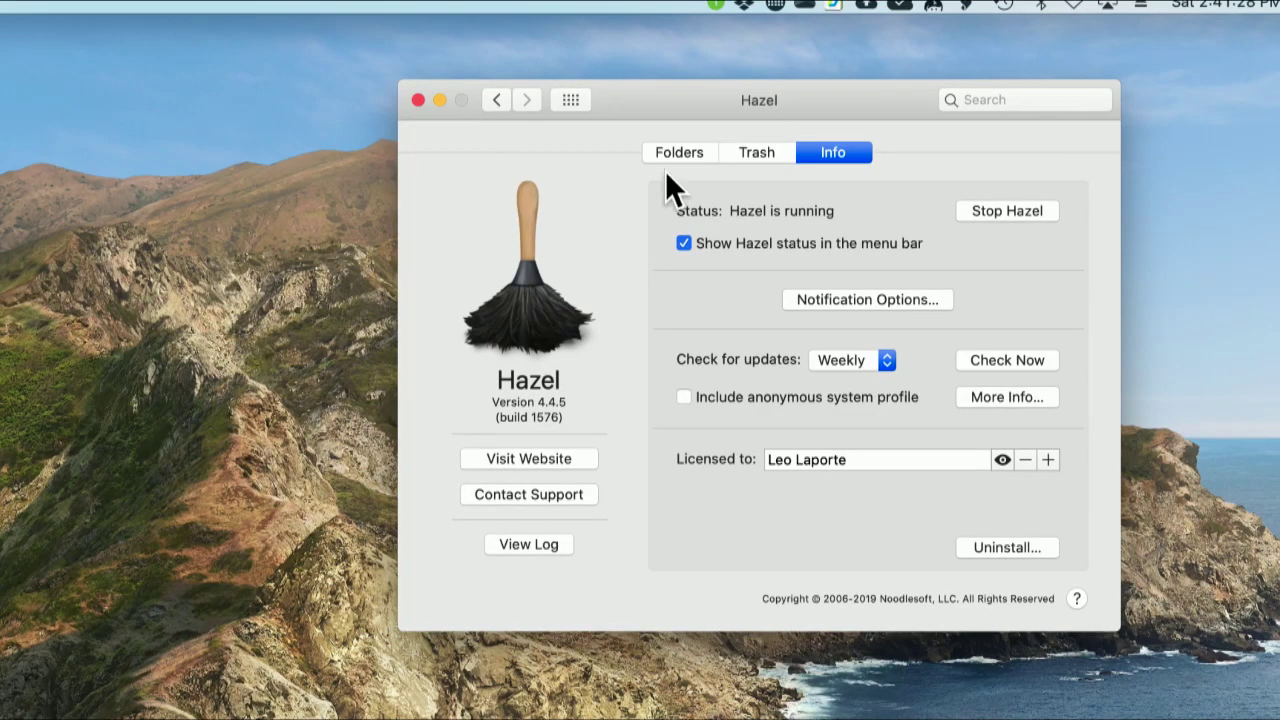
click(756, 152)
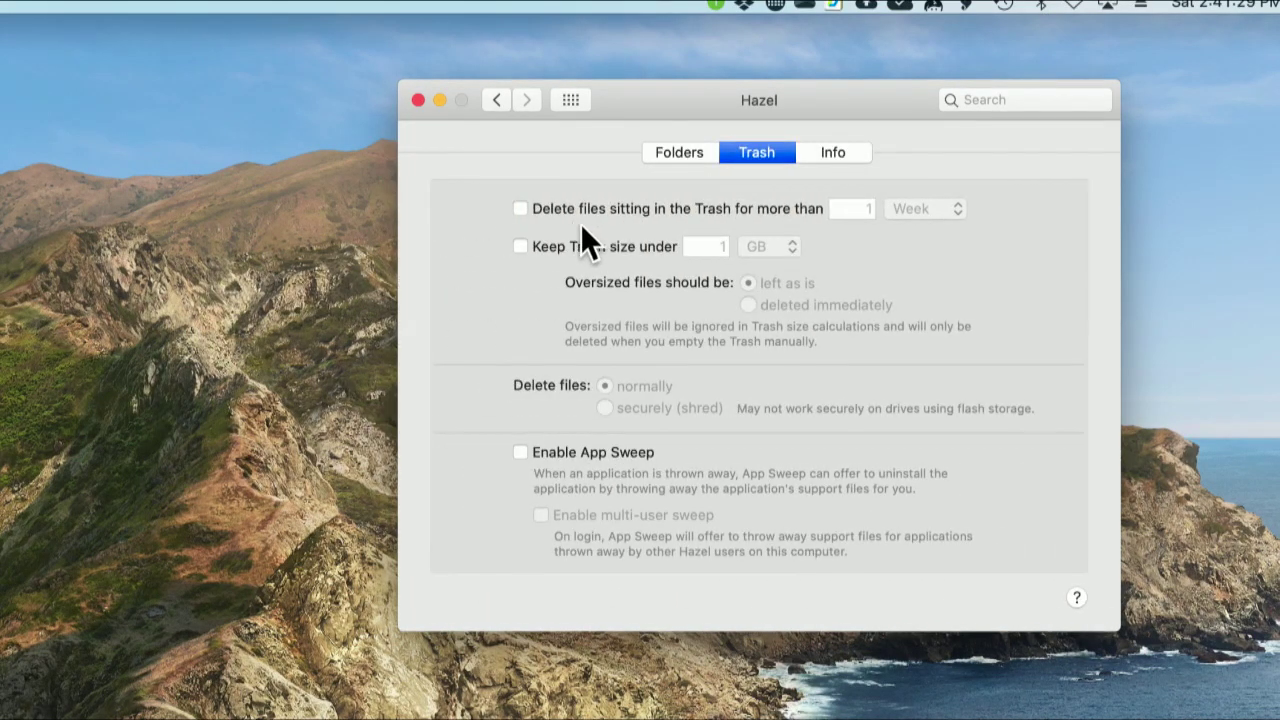
click(522, 208)
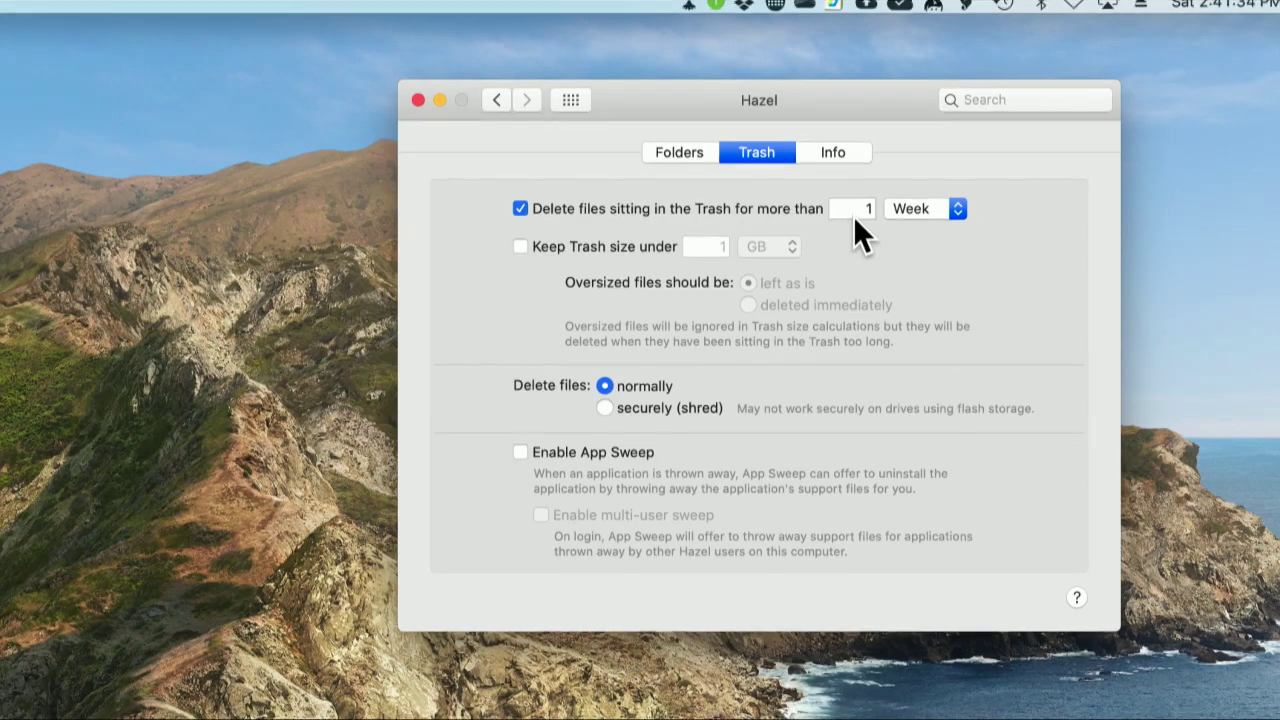
click(897, 208)
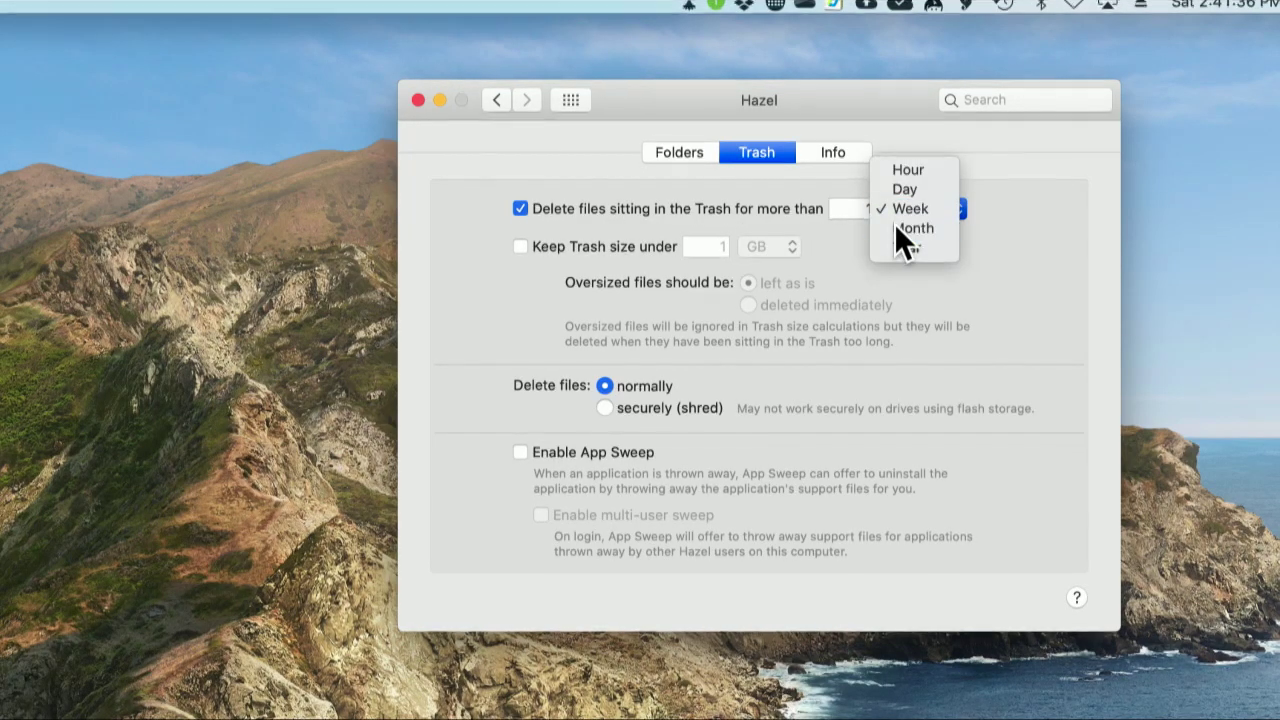
click(895, 227)
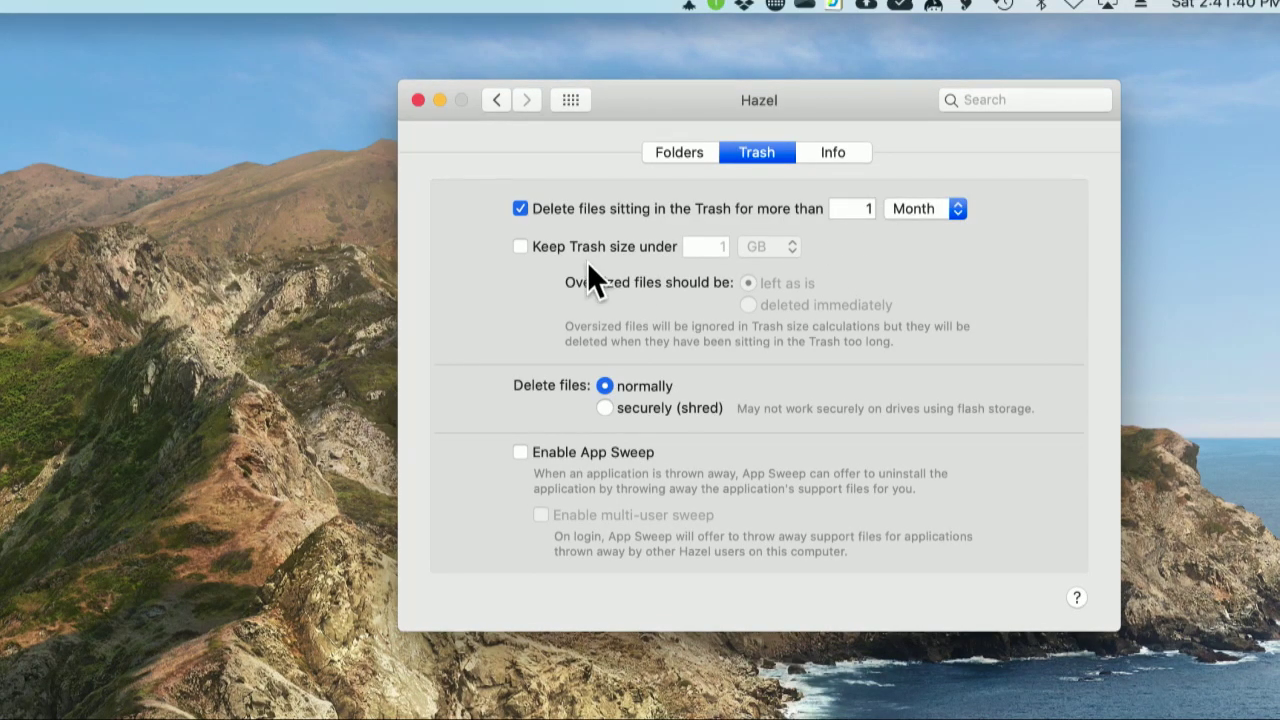
Try keeping the Trash size under 1 GB, and turn the limit off again
click(521, 247)
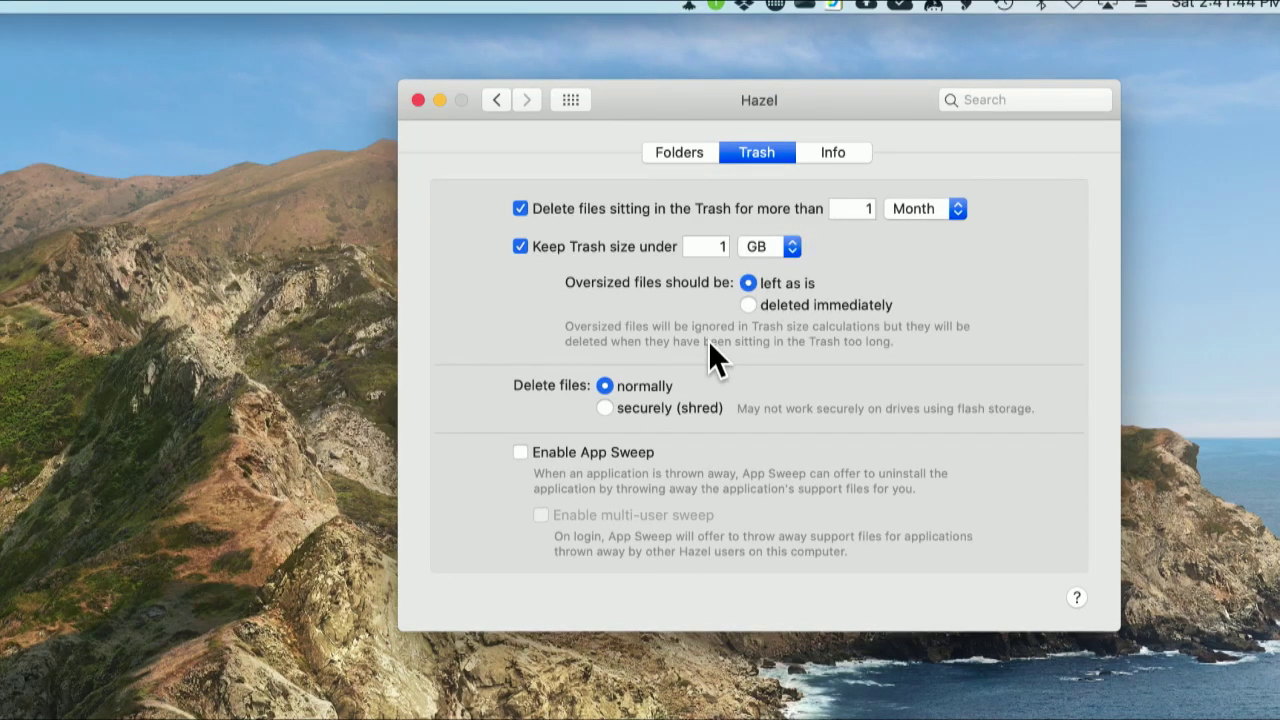
click(520, 246)
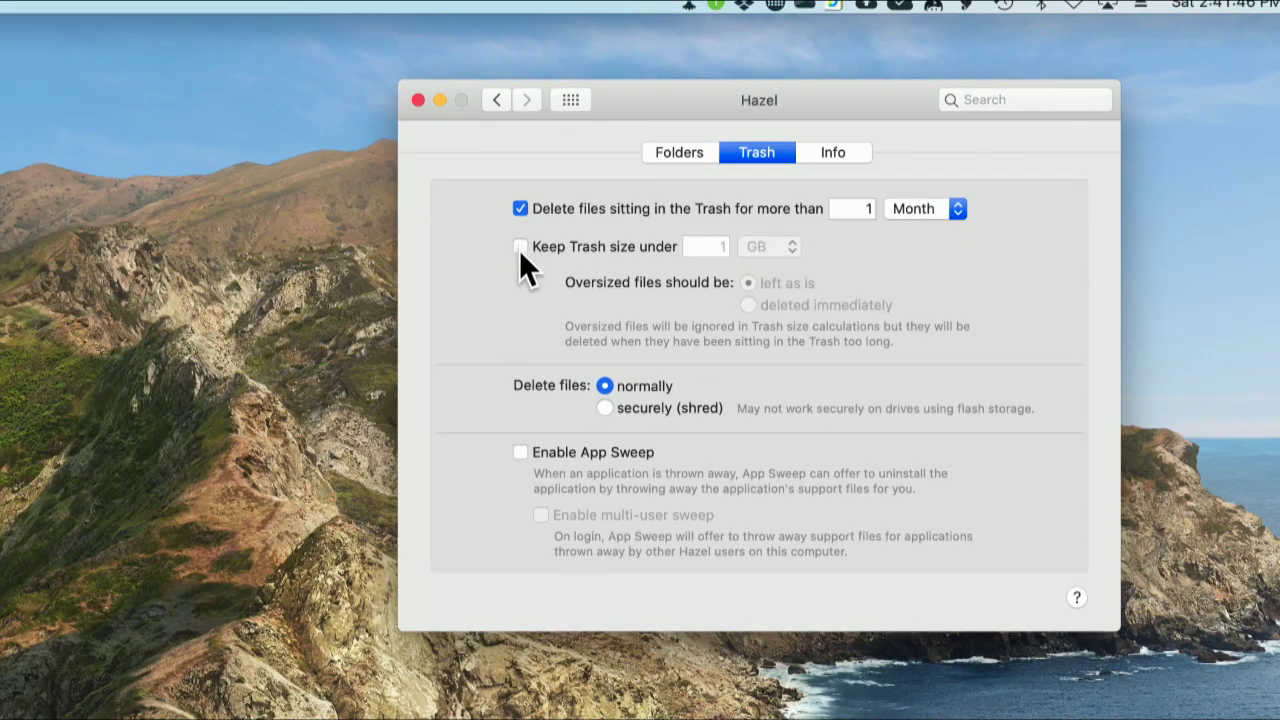
Set Trash files to be deleted securely (shred), and enable App Sweep together with multi-user sweep
click(604, 409)
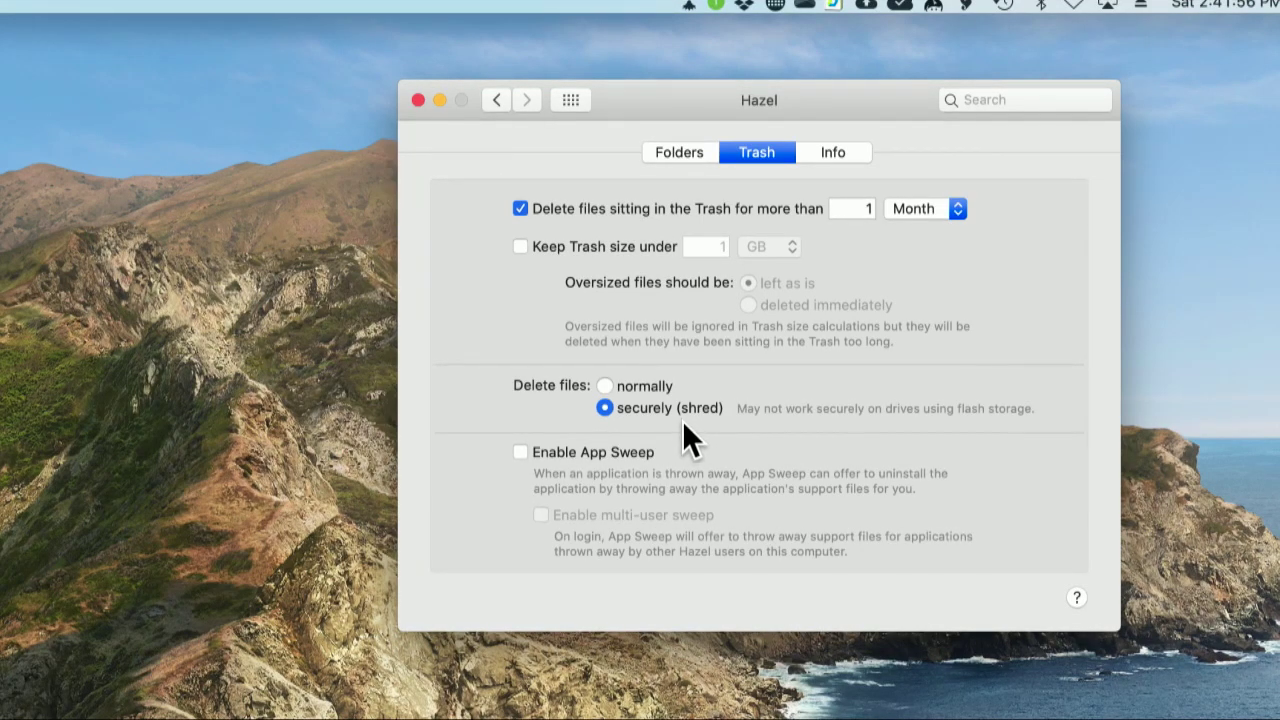
click(519, 452)
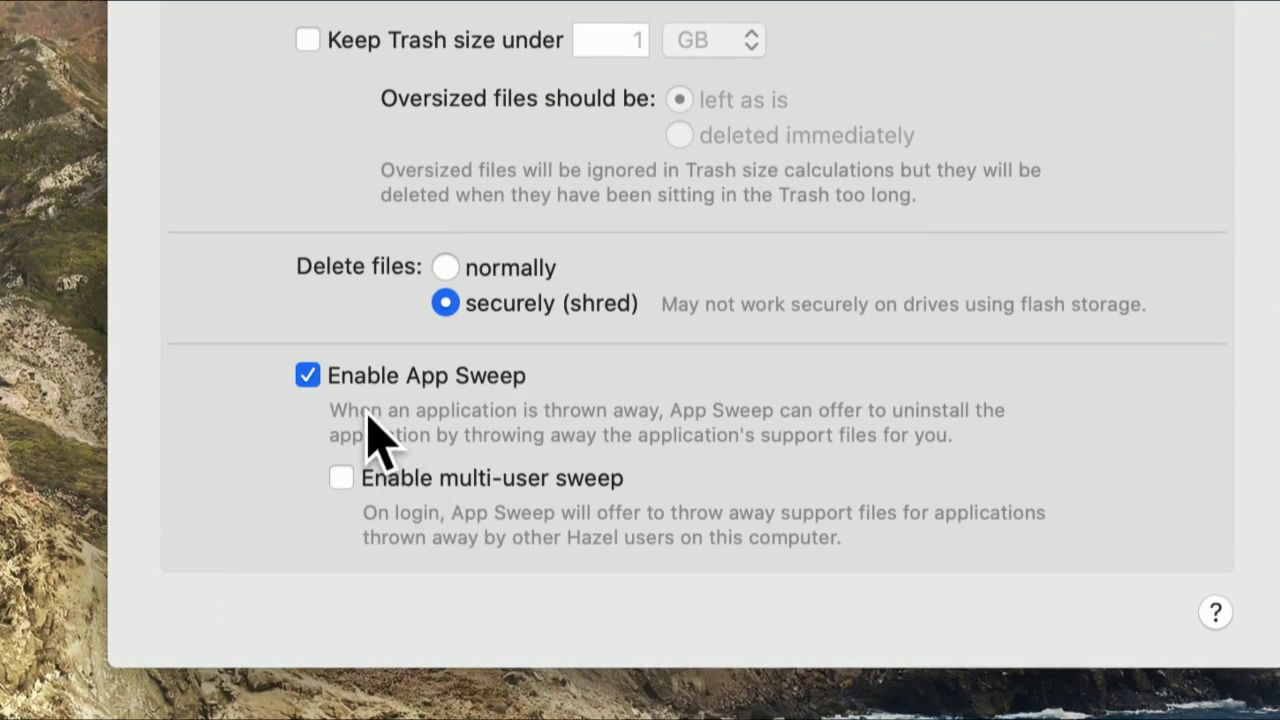
click(338, 484)
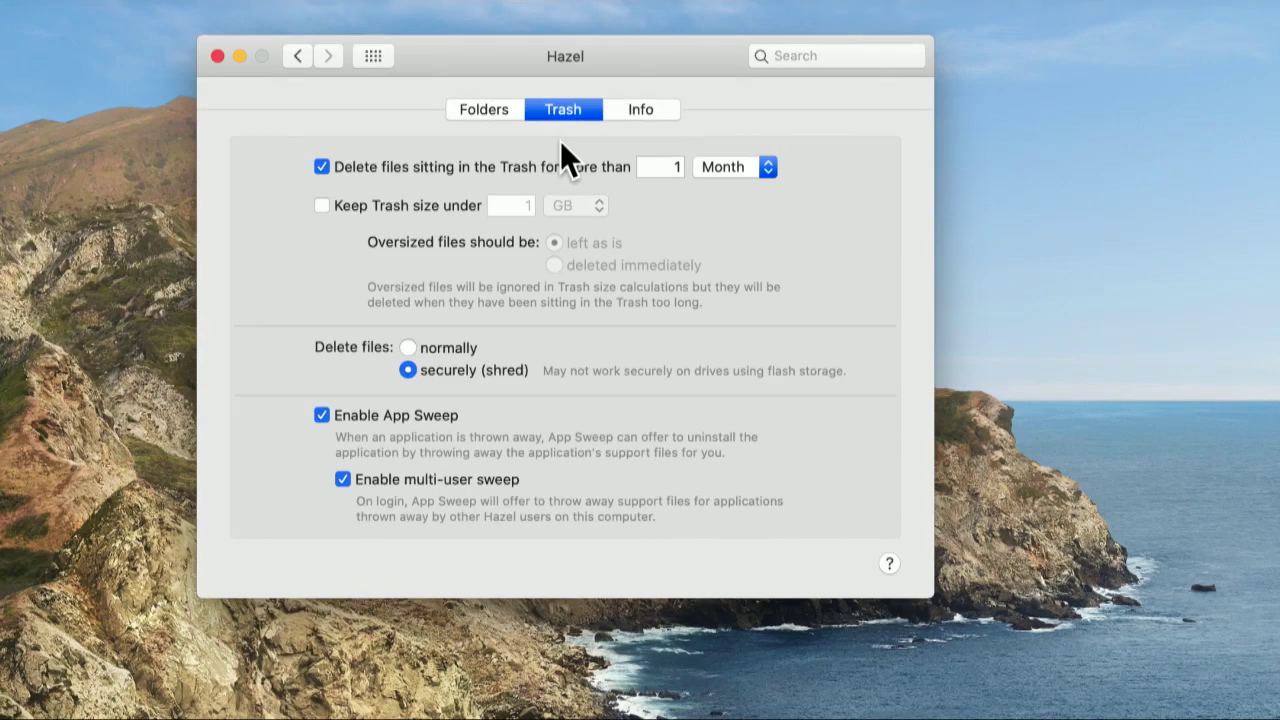
For the Downloads folder, enable throwing away duplicate files and incomplete downloads after 1 Week
click(497, 117)
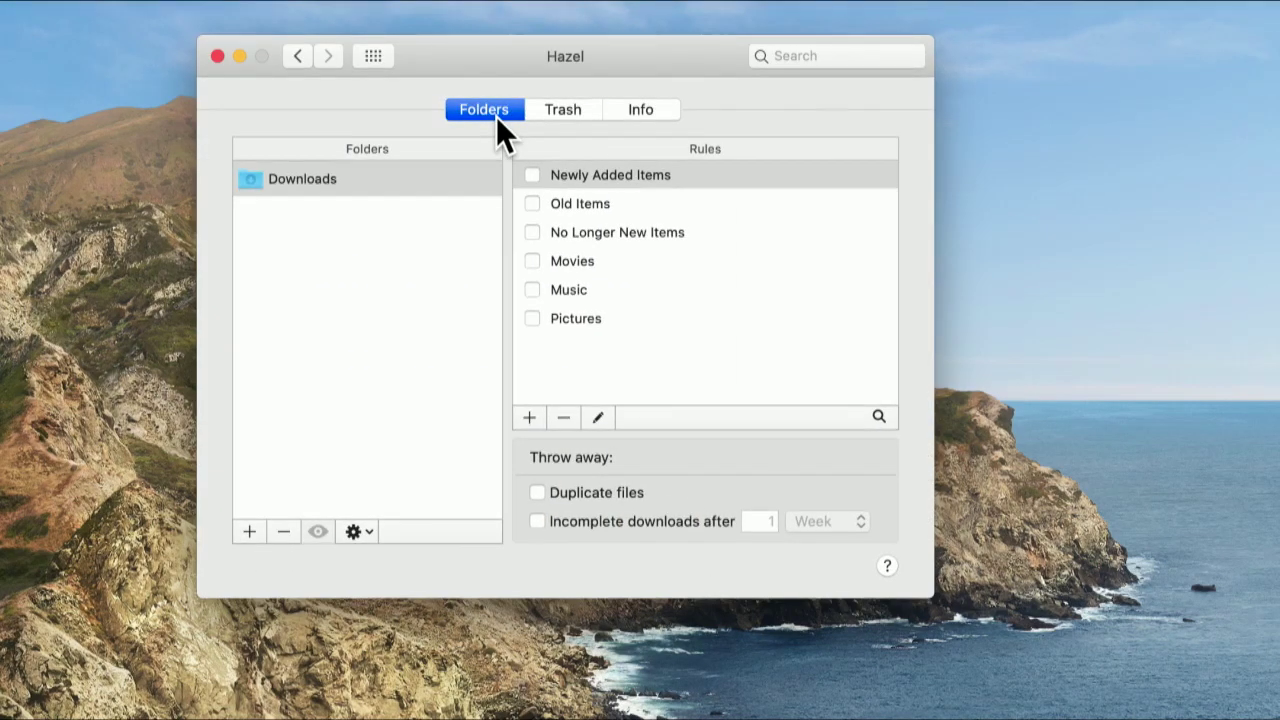
click(435, 170)
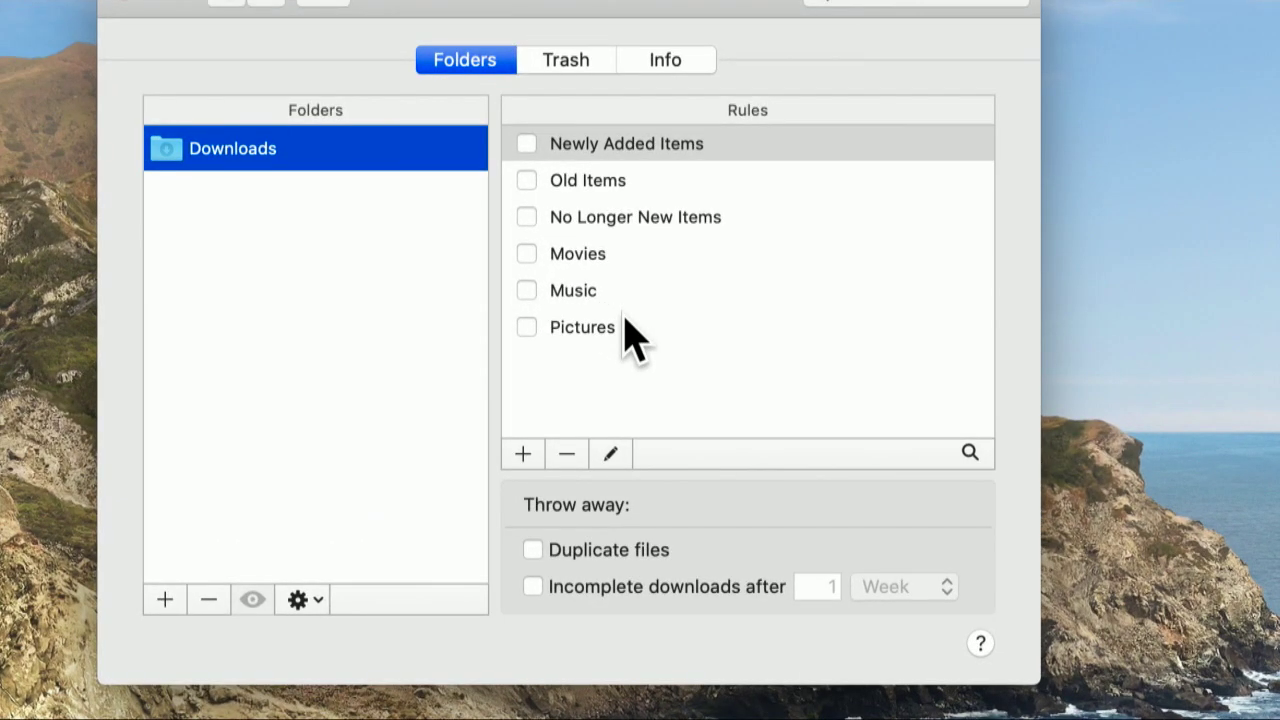
click(550, 552)
click(651, 597)
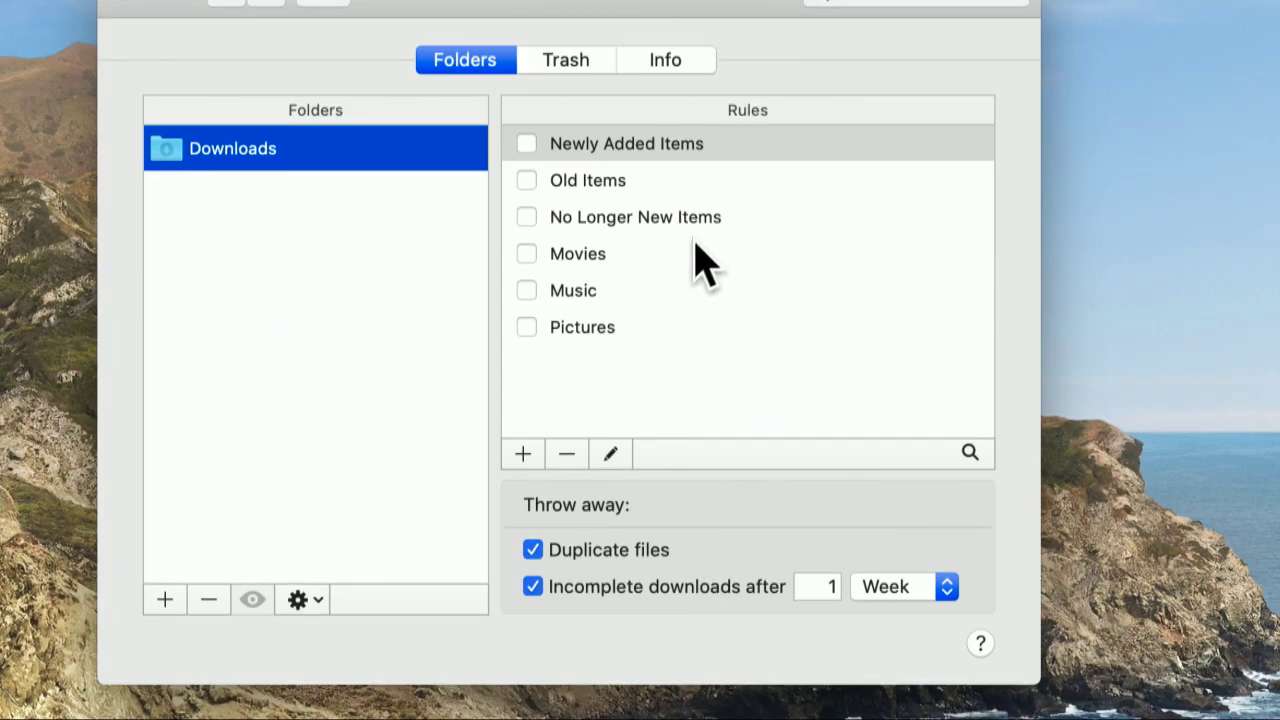
Examine the Downloads folder's sample rules, open Newly Added Items for editing, and read its attached note
mouse_move(686, 236)
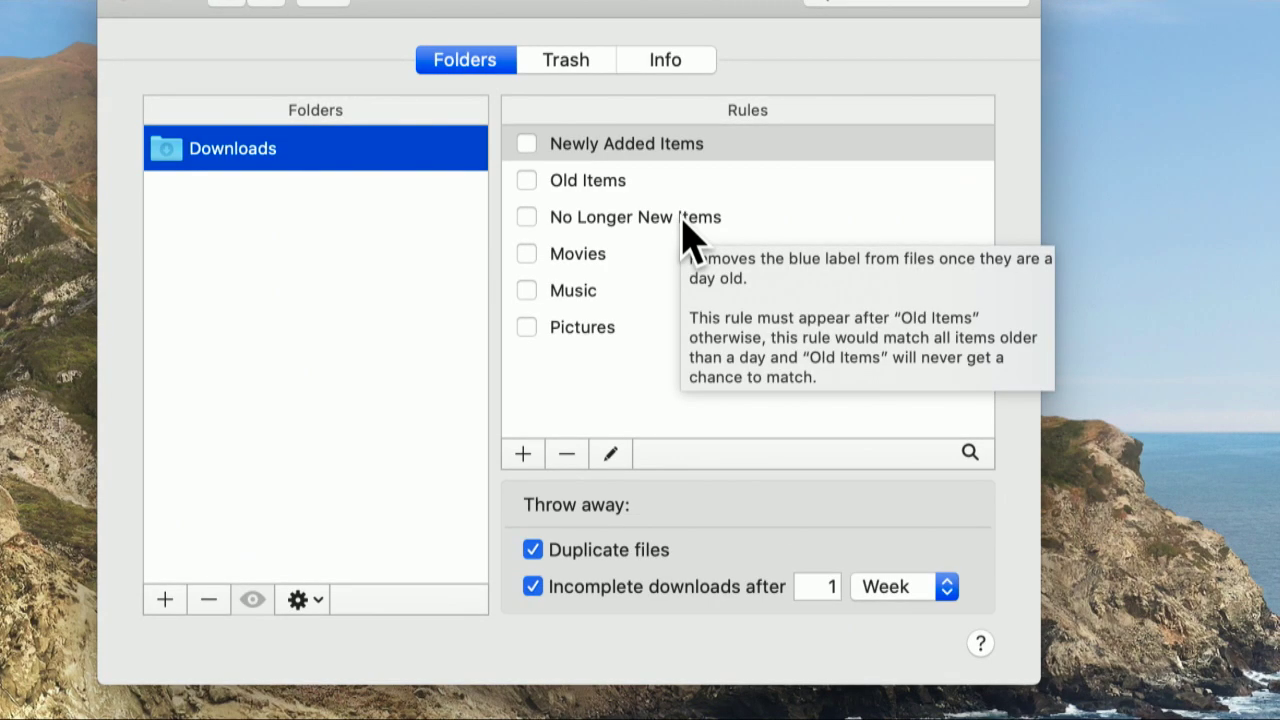
mouse_move(632, 163)
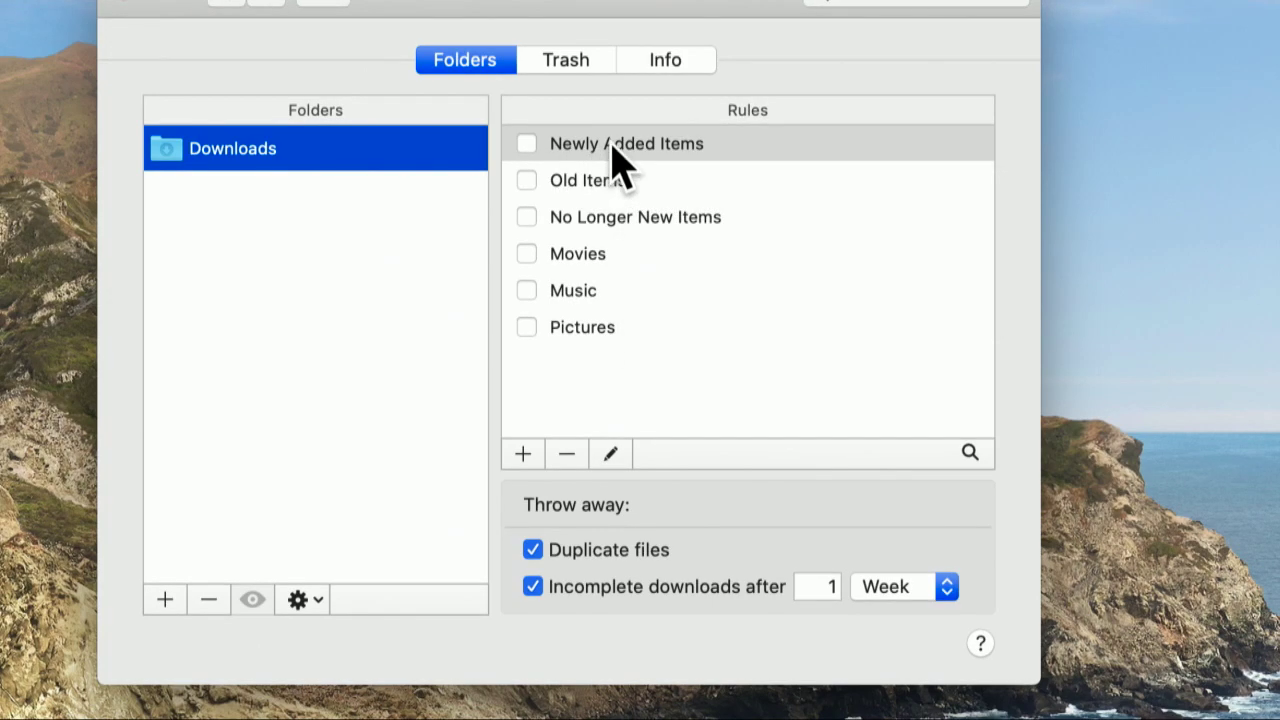
double_click(610, 145)
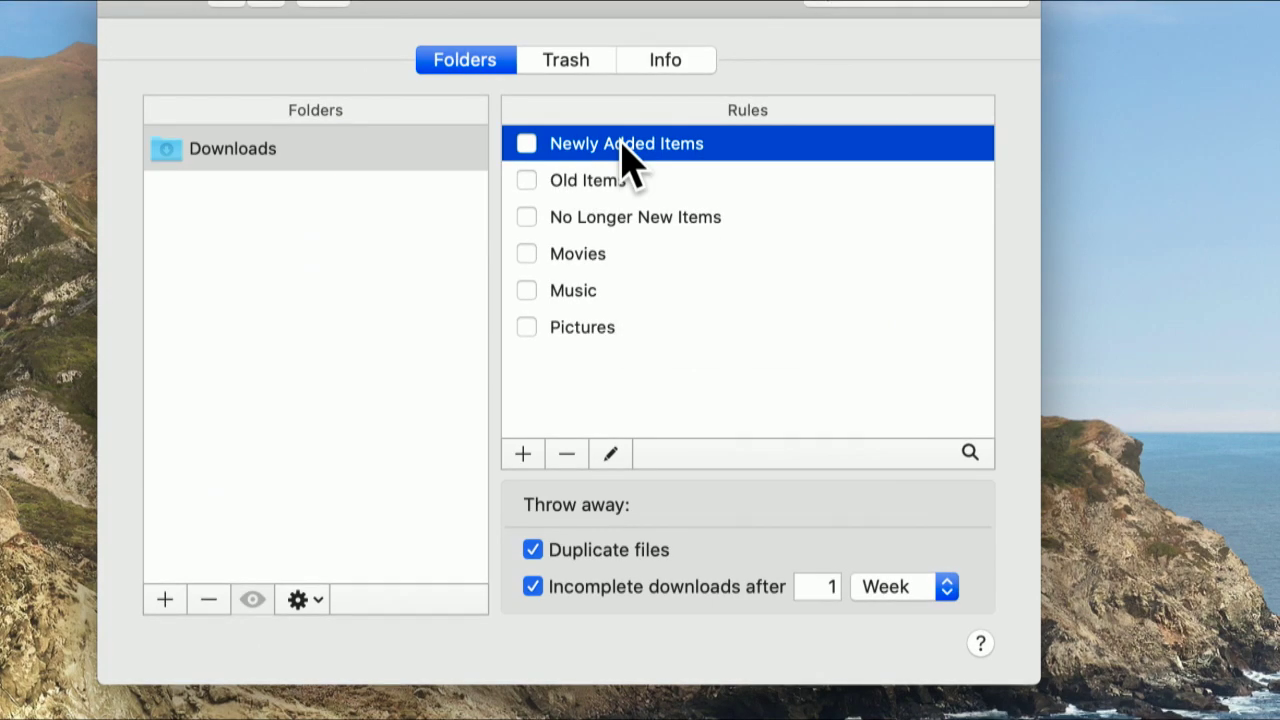
click(609, 458)
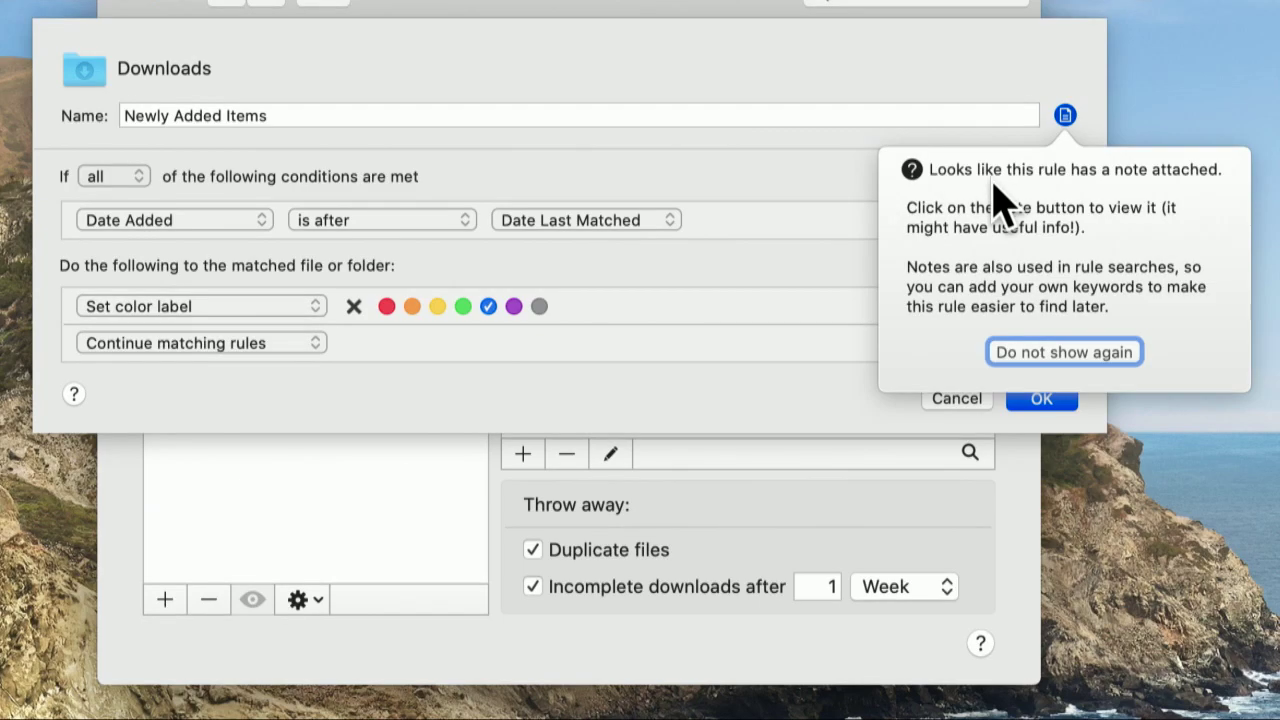
click(1062, 117)
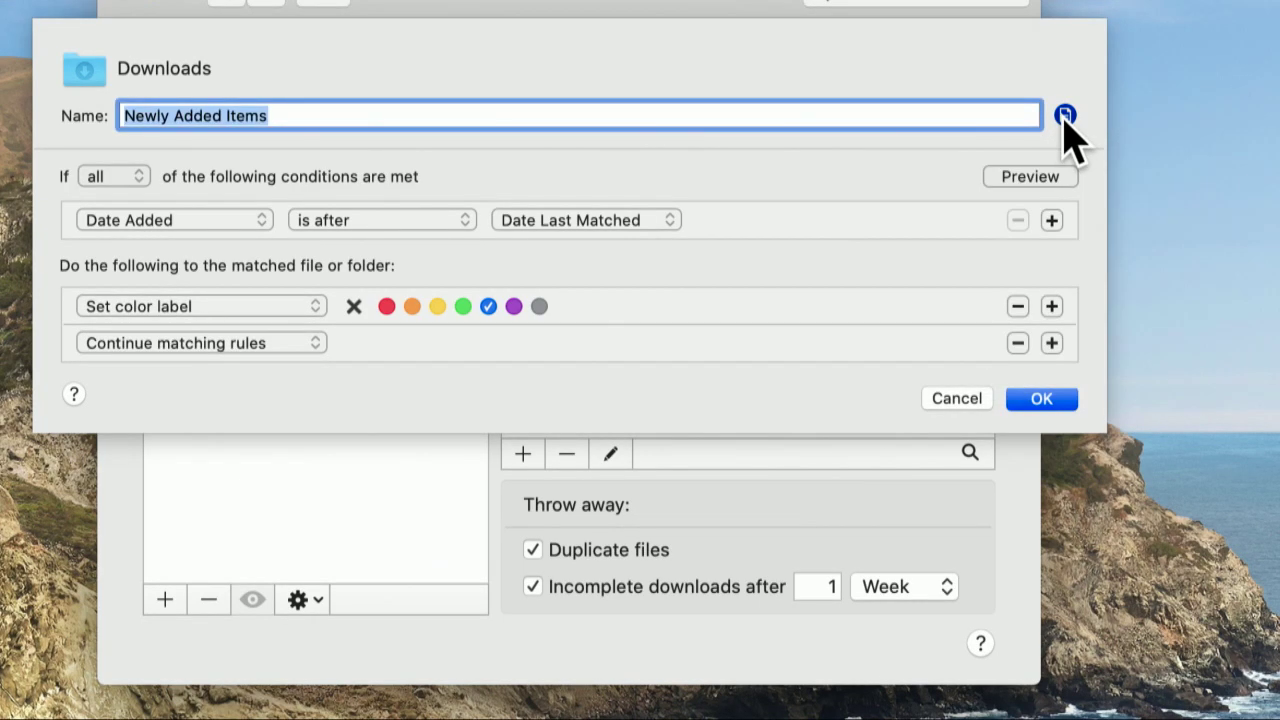
click(1065, 116)
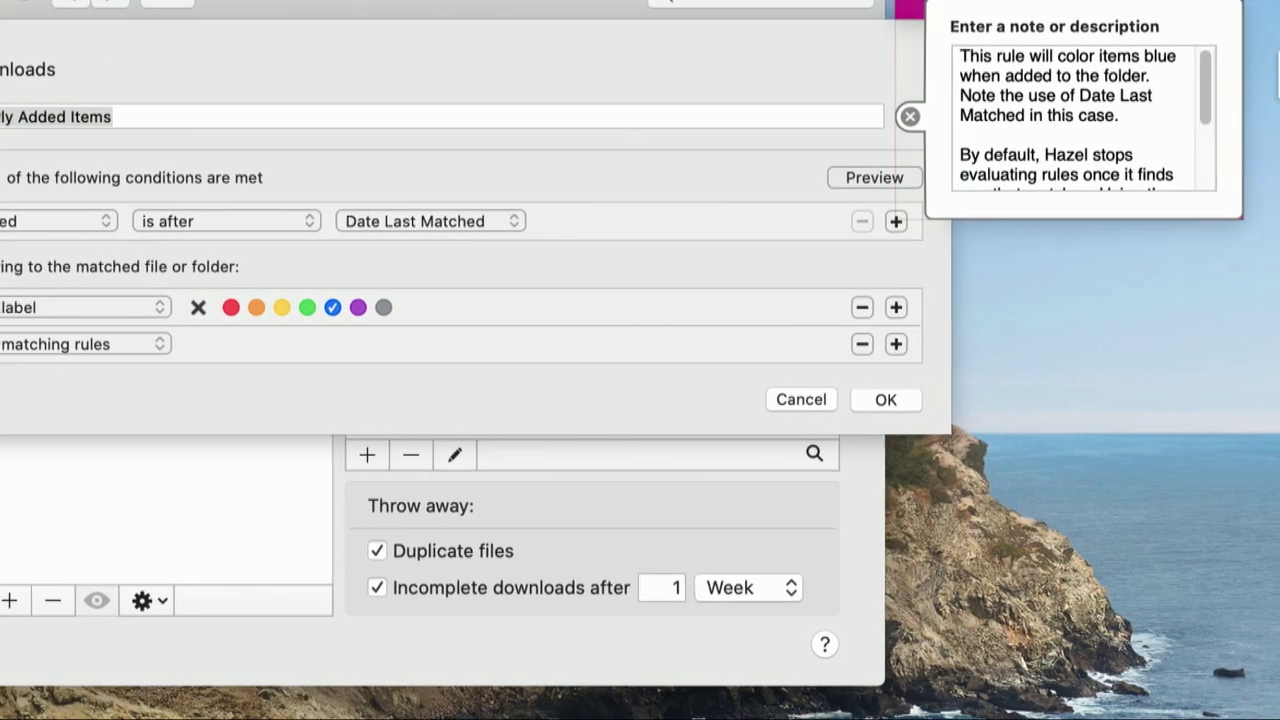
scroll(1138, 110, down, 4)
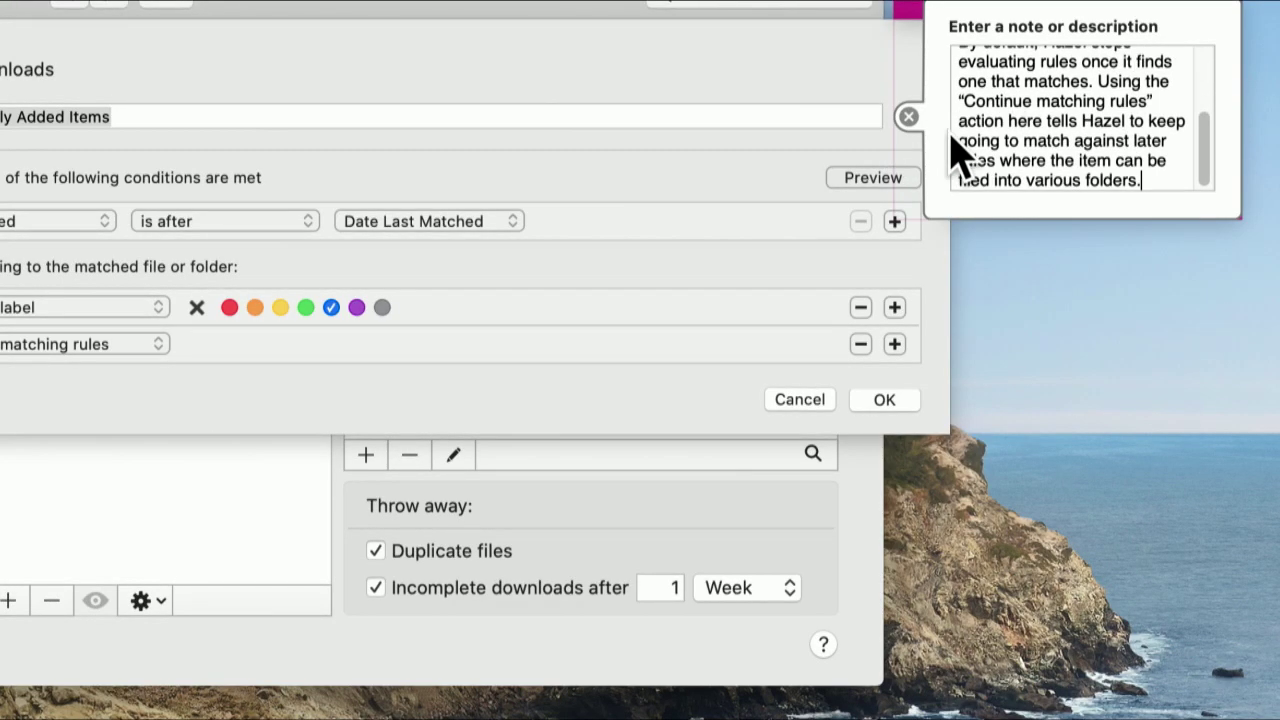
scroll(960, 145, up, 5)
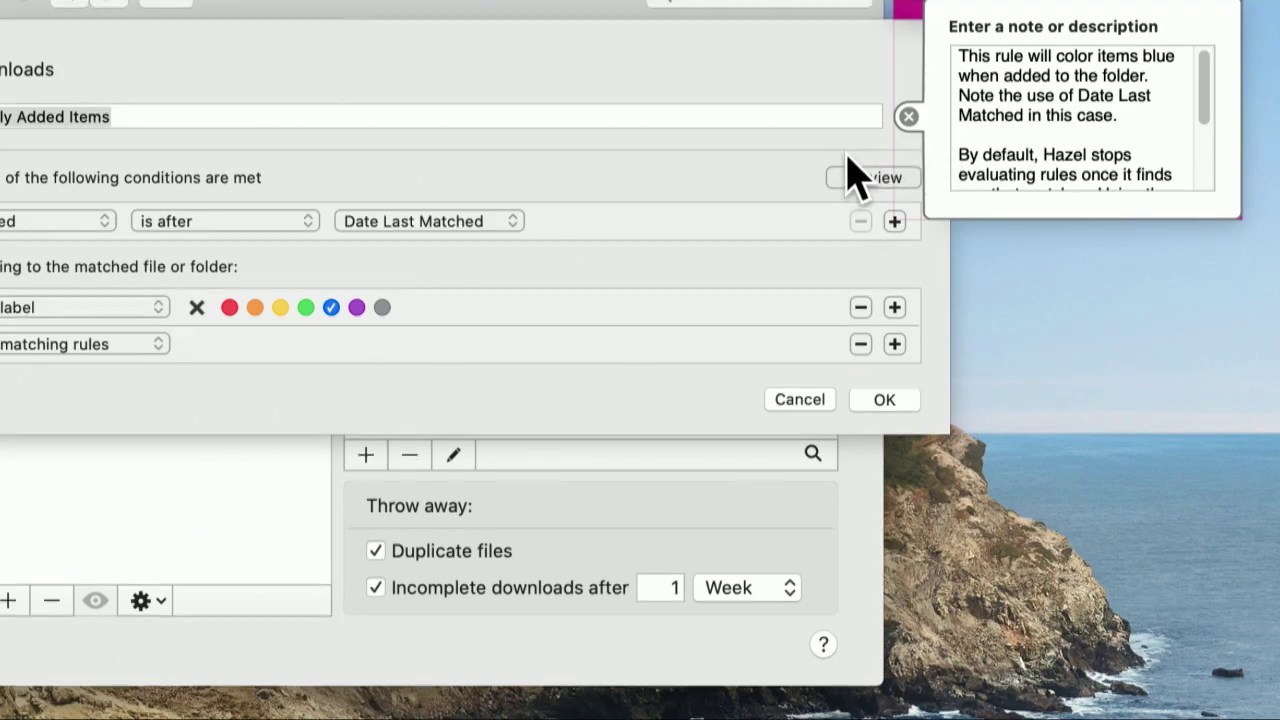
scroll(986, 145, down, 4)
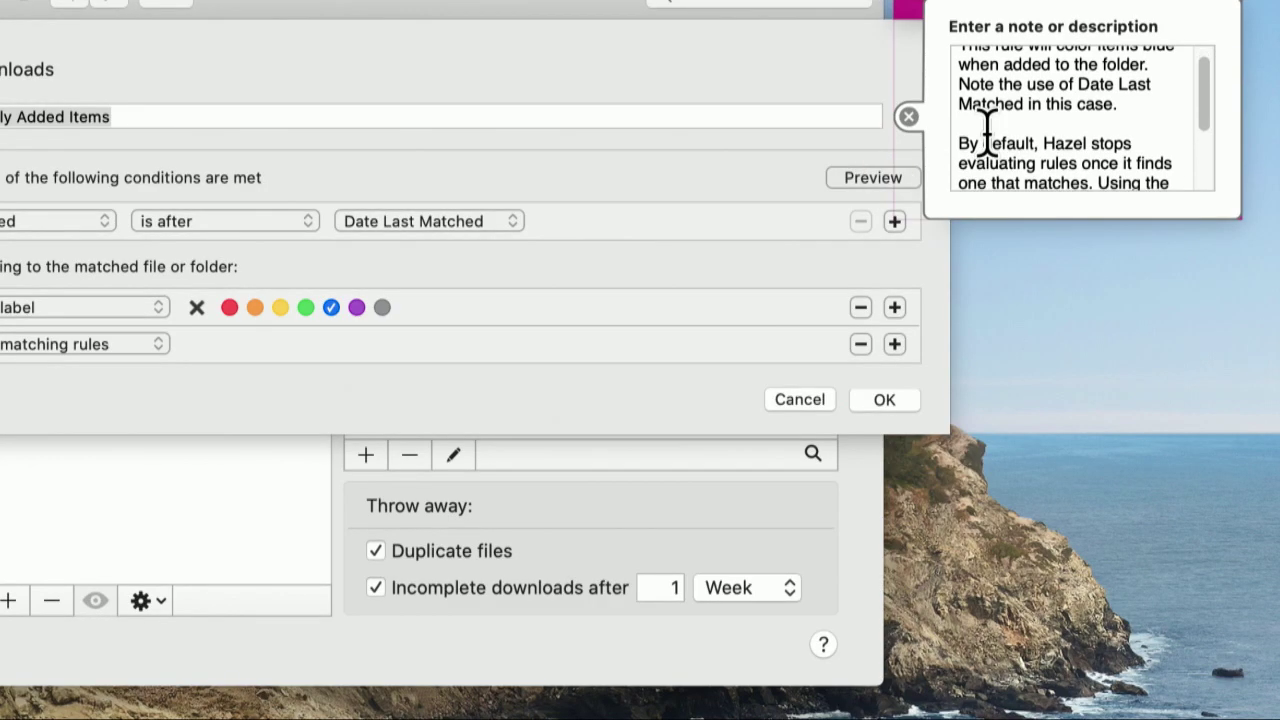
click(910, 120)
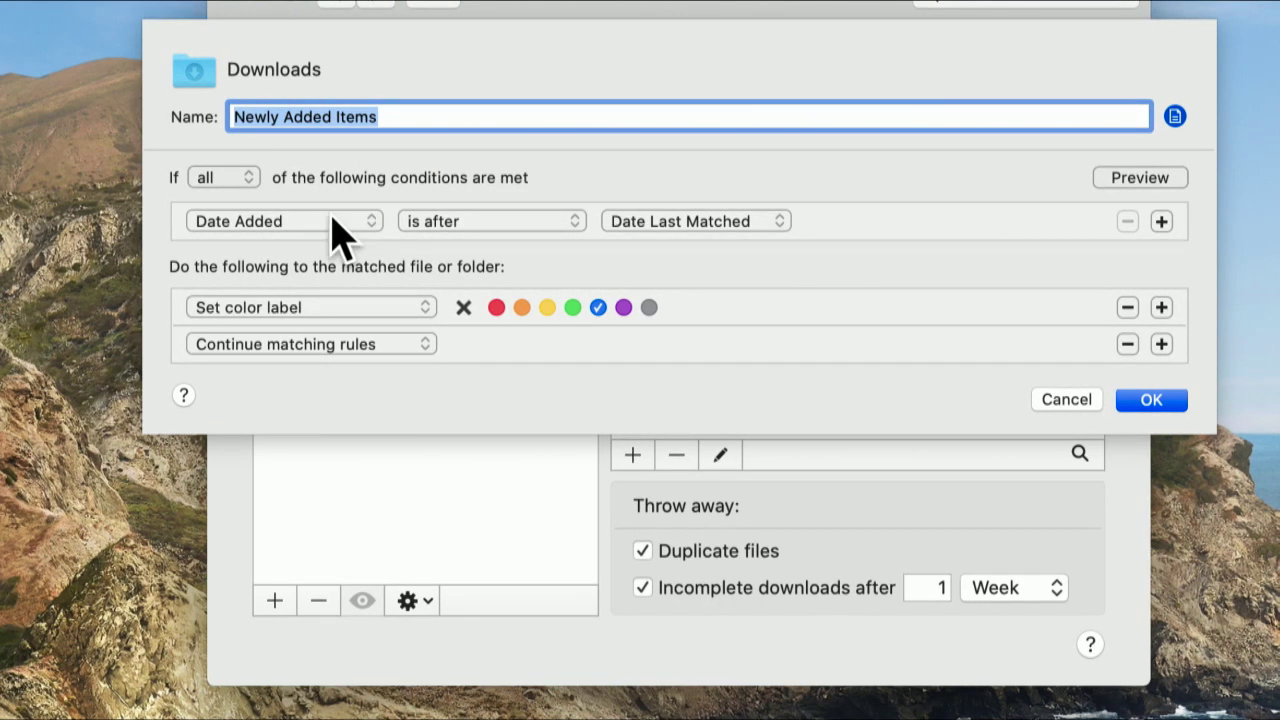
Review the actions available in place of Set color label in the Newly Added Items rule, and cancel editing
click(357, 309)
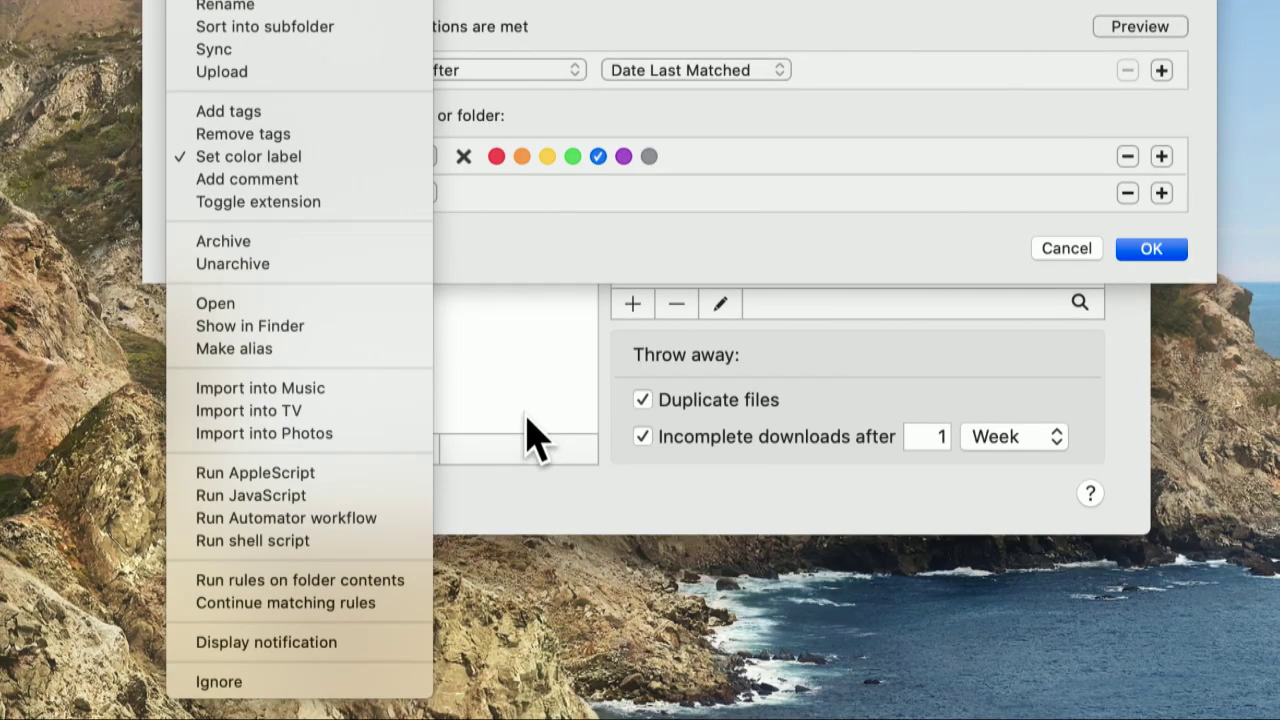
click(540, 262)
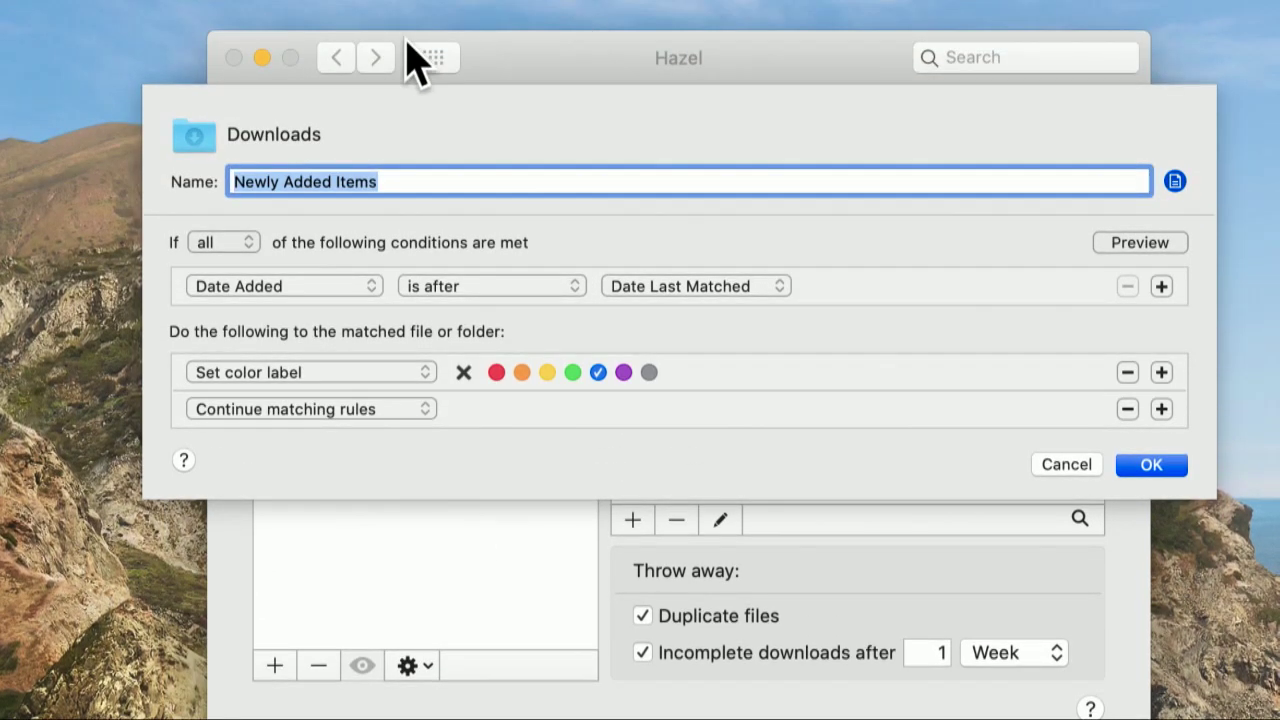
click(1052, 466)
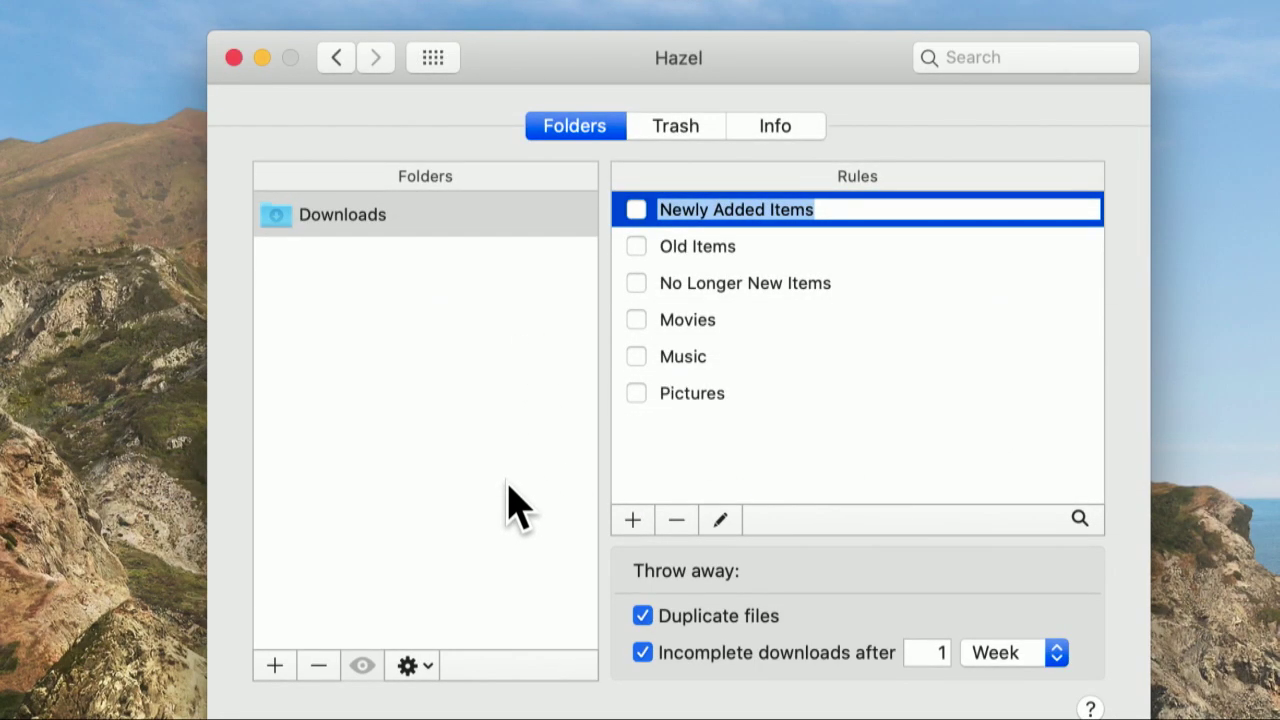
click(462, 468)
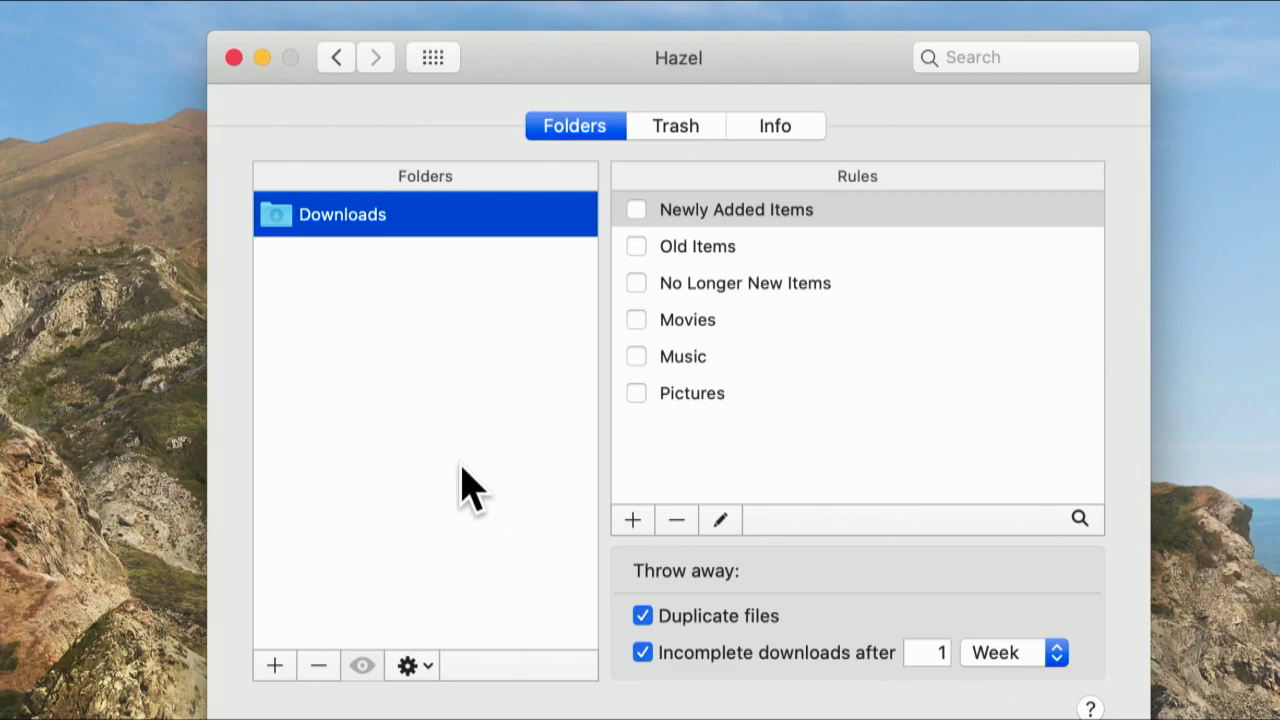
Add the Pictures folder to the folders that Hazel manages
click(268, 668)
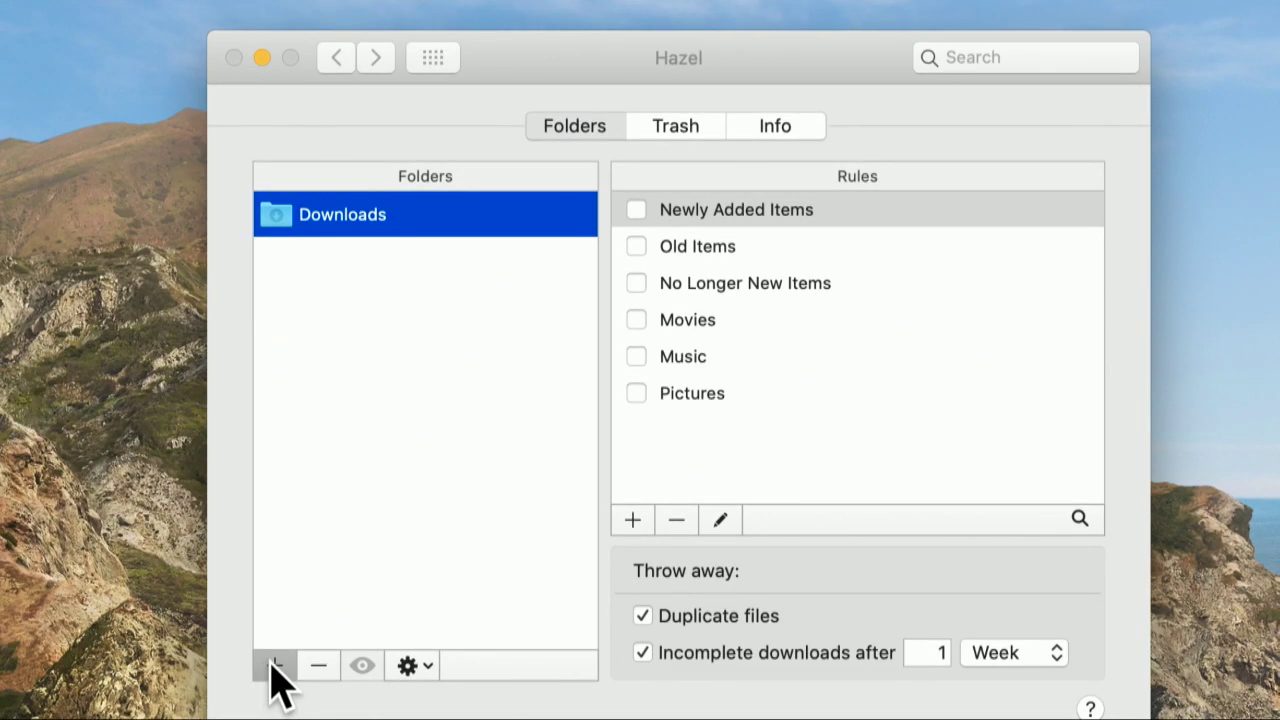
drag(142, 332, 789, 71)
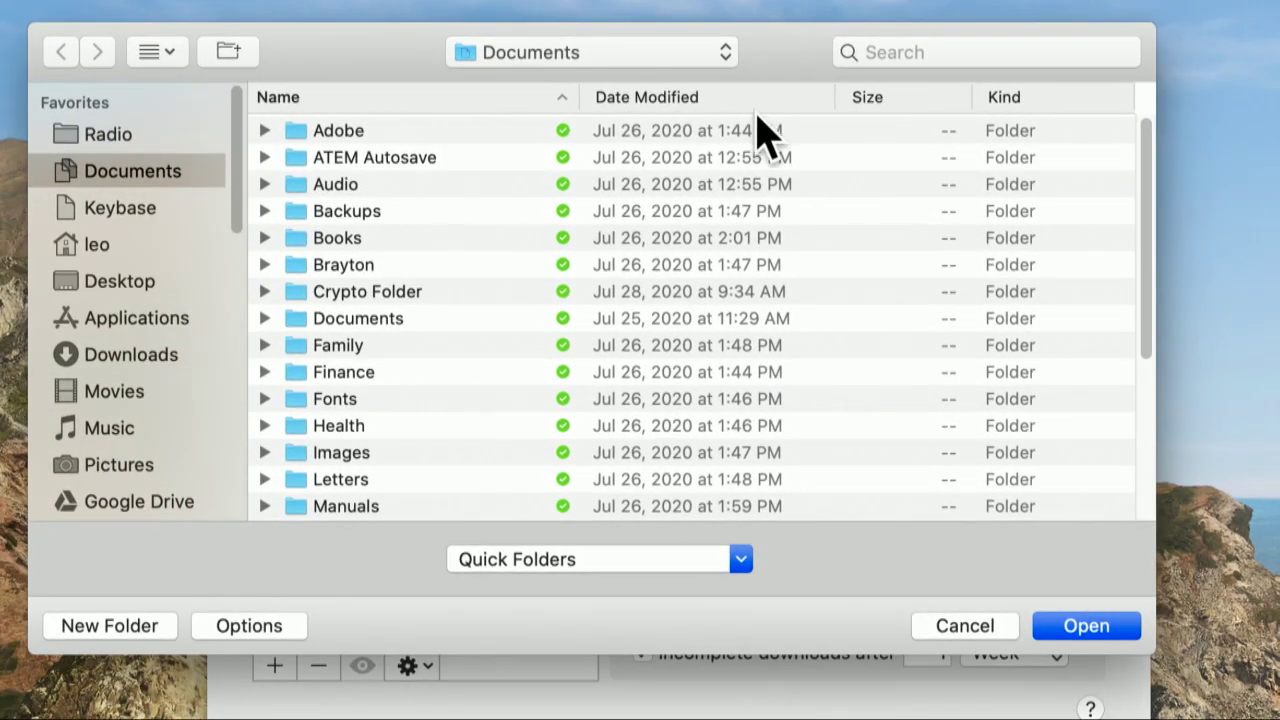
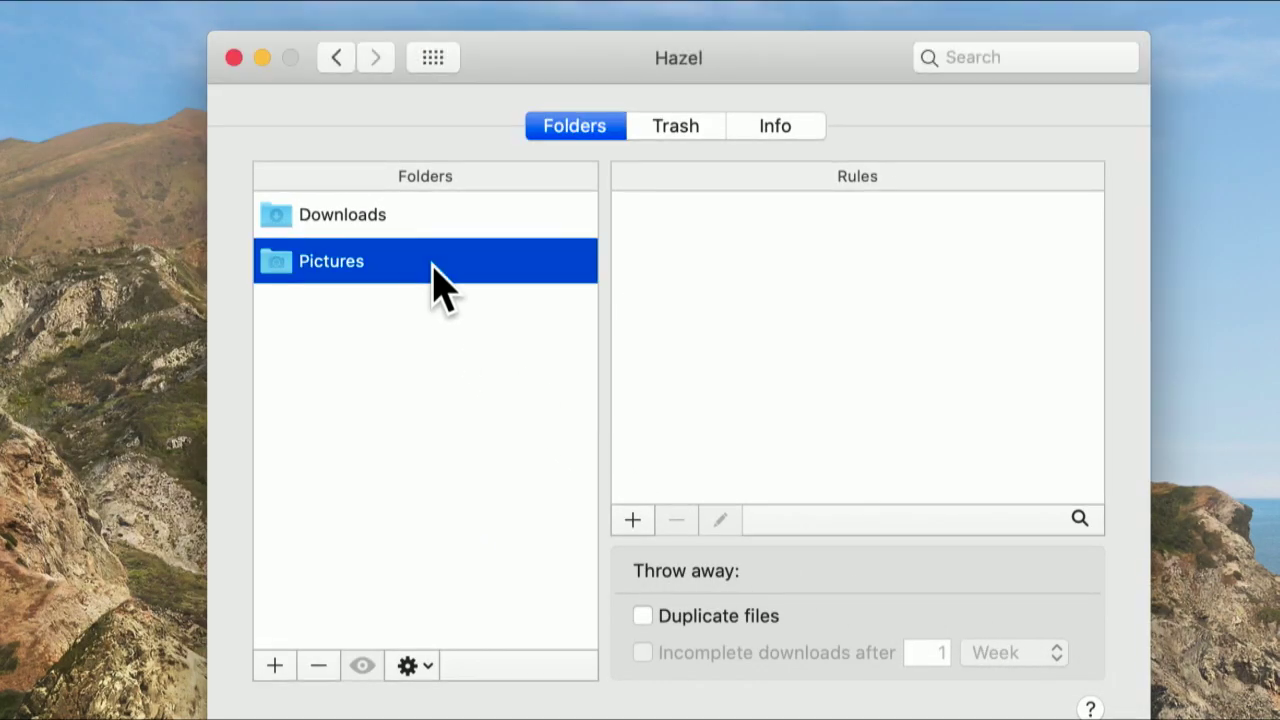
Start a new rule for the Pictures folder with the condition Extension is jpg
click(628, 518)
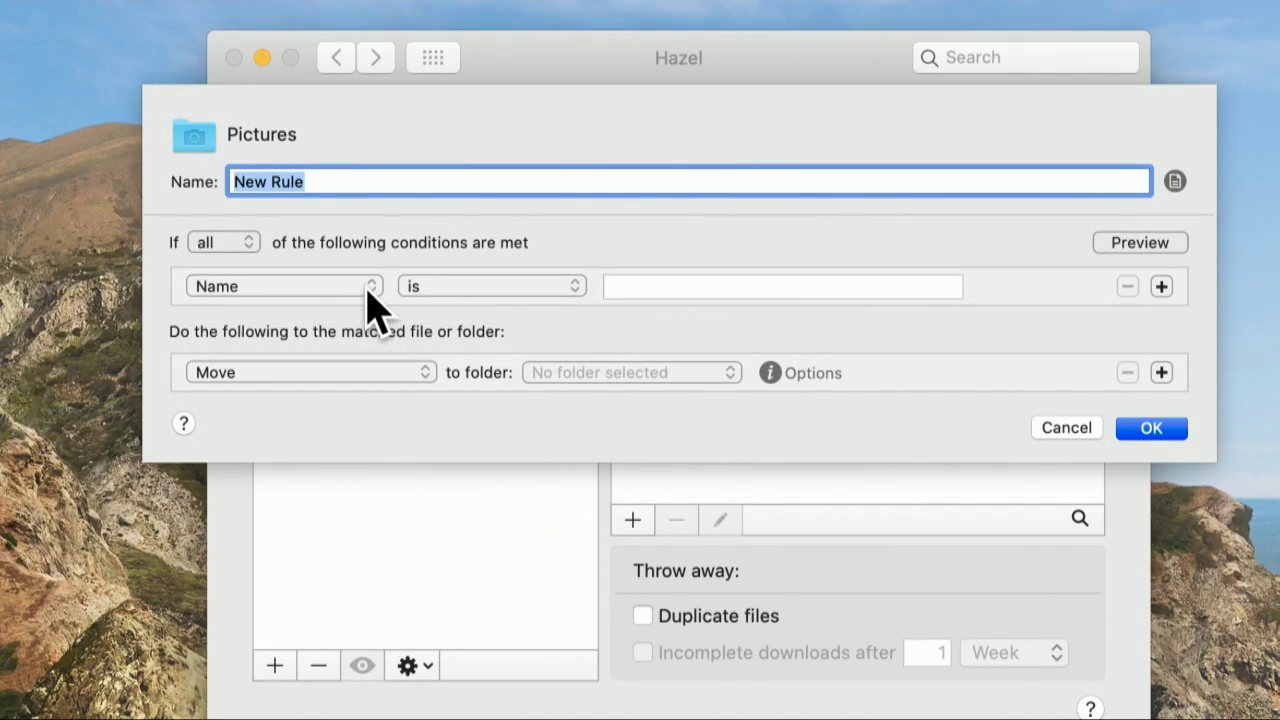
click(343, 287)
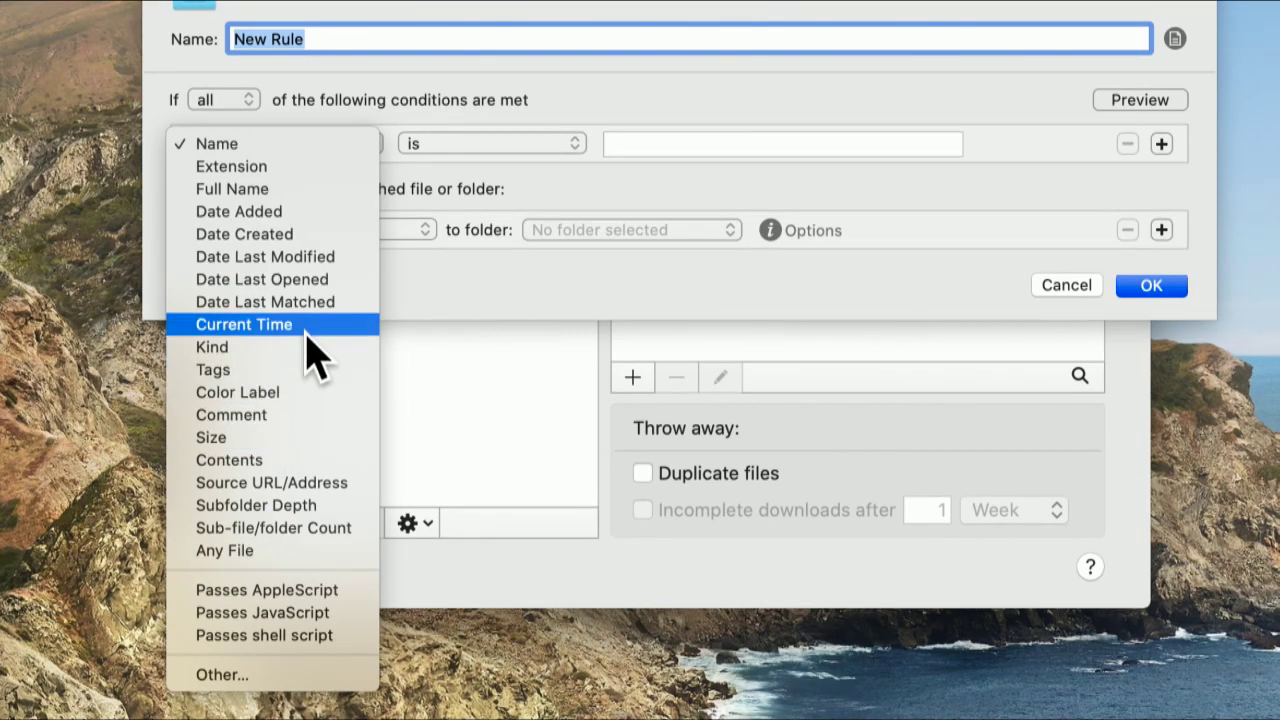
click(312, 166)
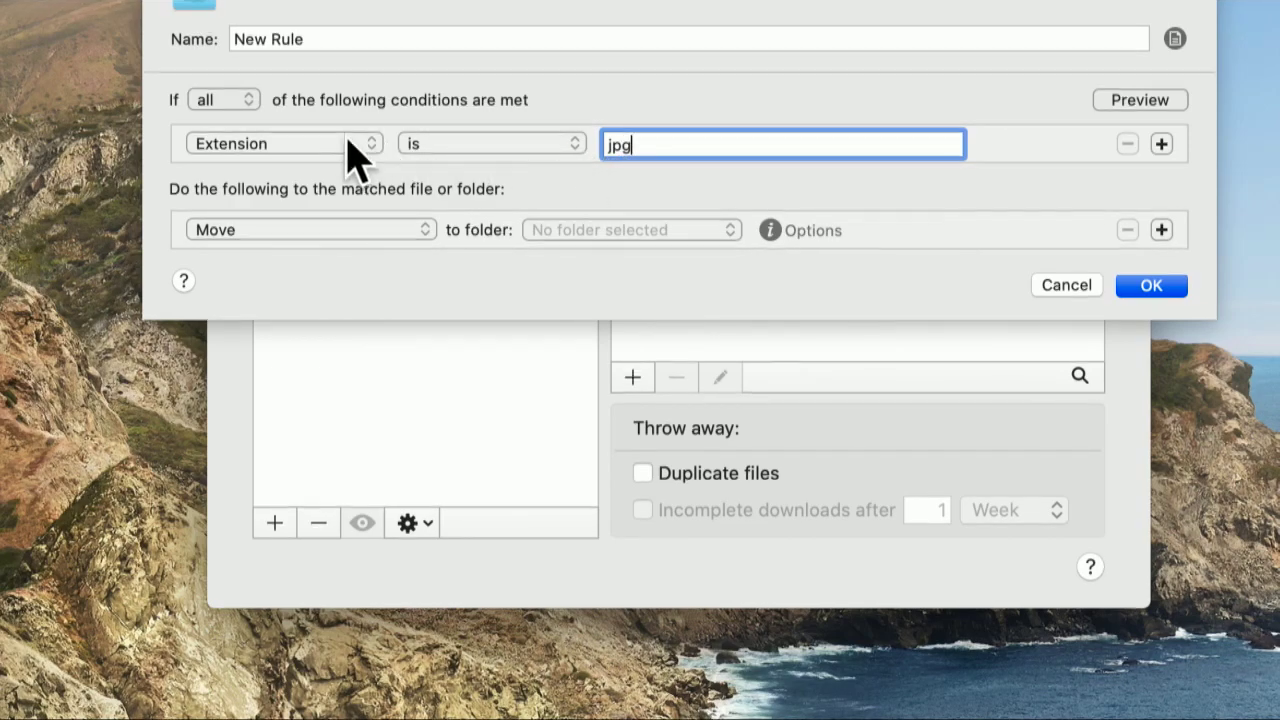
Make the rule match any of its conditions and add a second condition, Extension is jpeg
click(238, 108)
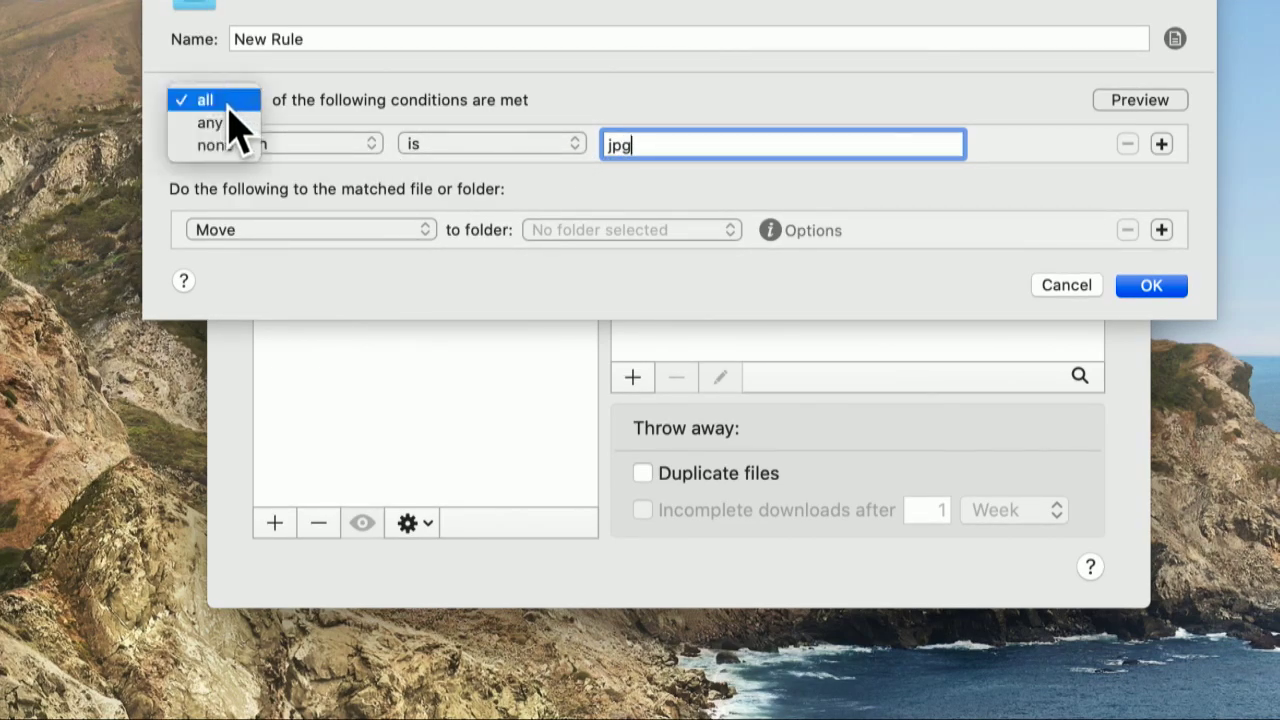
click(229, 122)
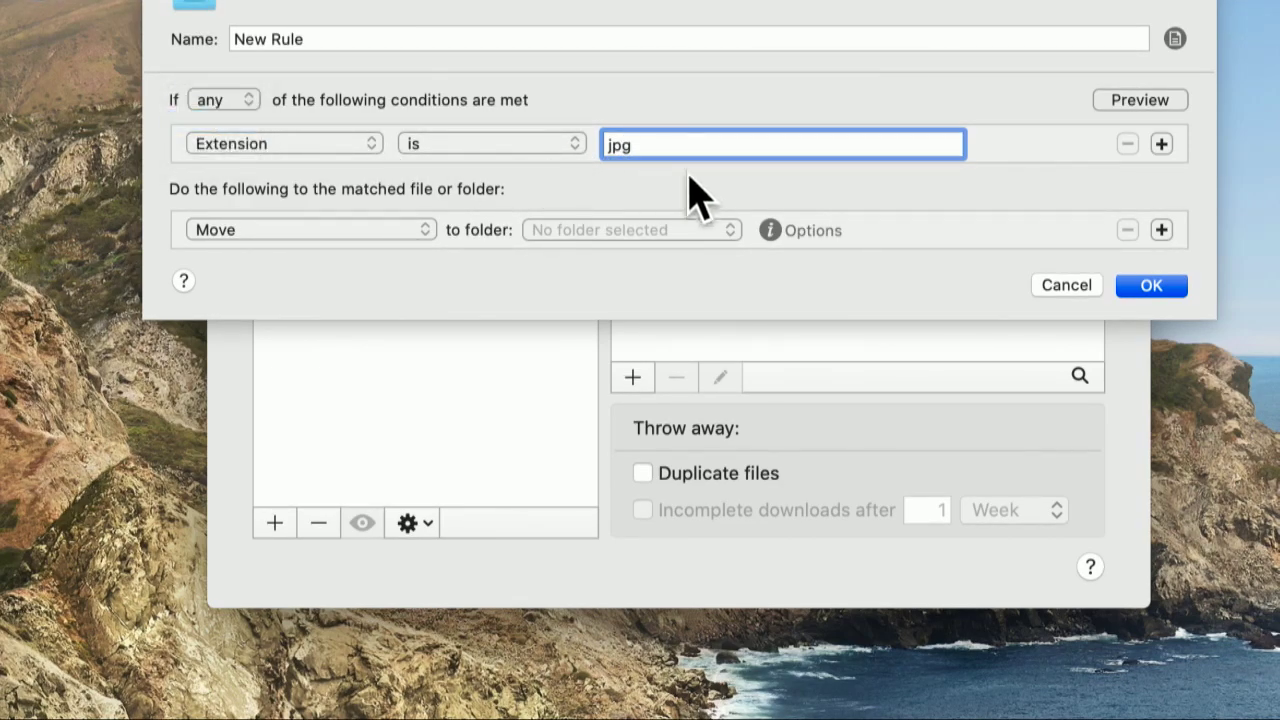
click(1162, 144)
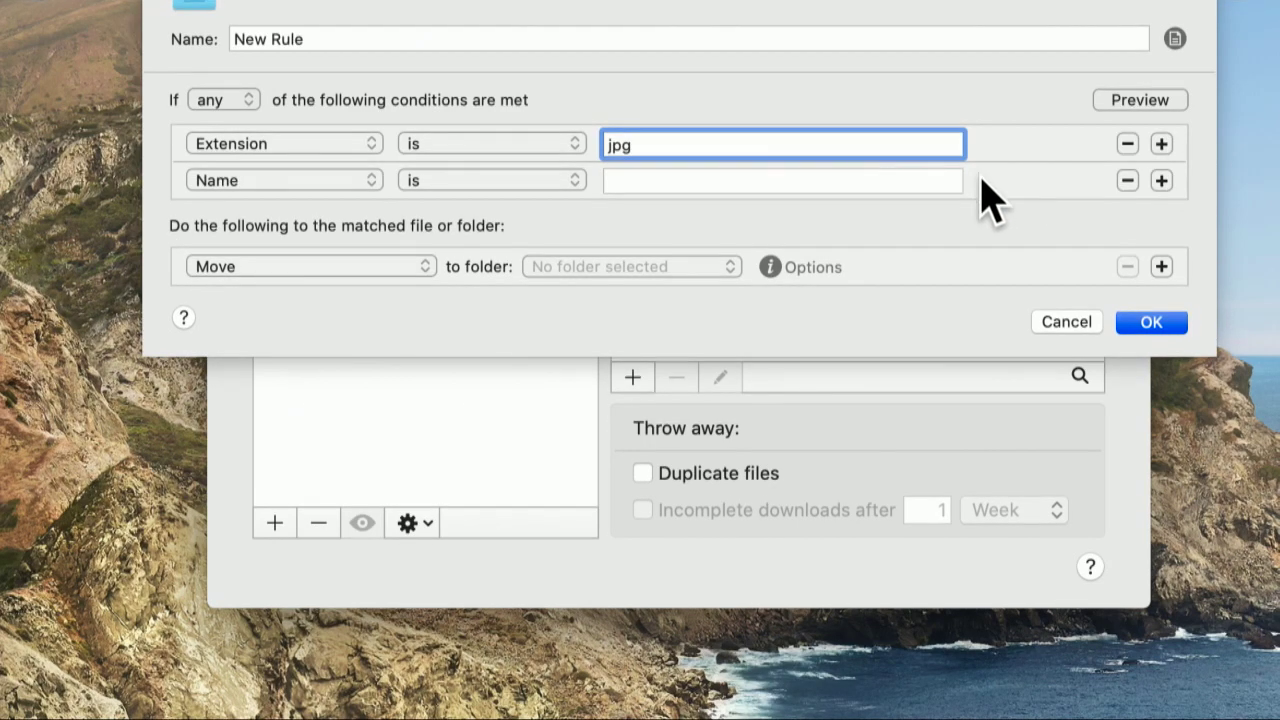
click(314, 181)
click(318, 203)
click(632, 180)
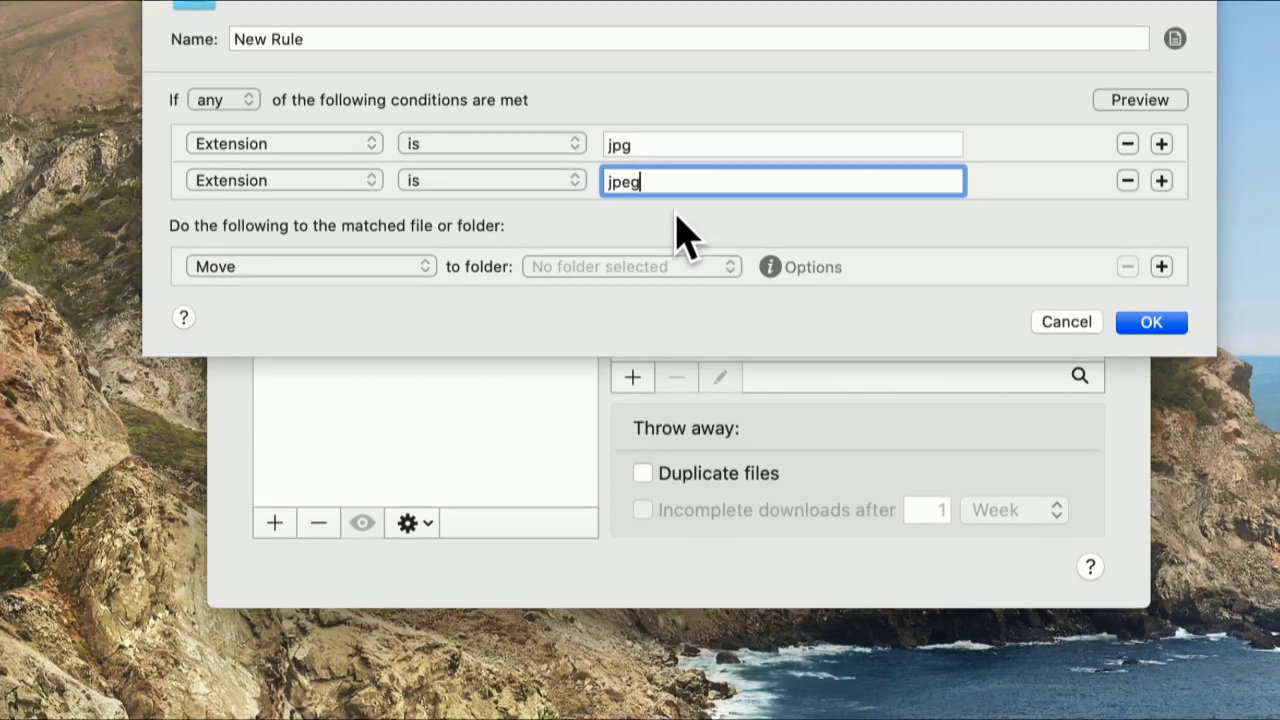
Set the rule's action to Sort into subfolder, and view the folder pattern elements without entering a pattern
click(393, 270)
click(392, 266)
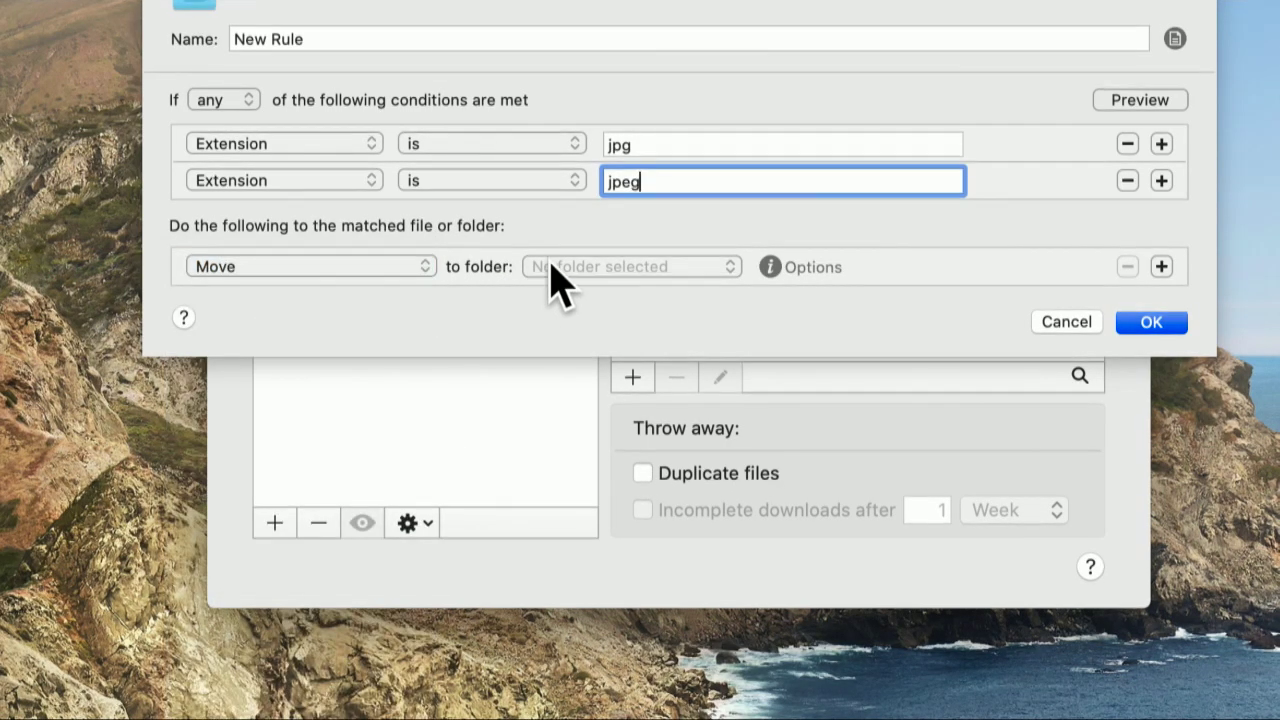
click(400, 287)
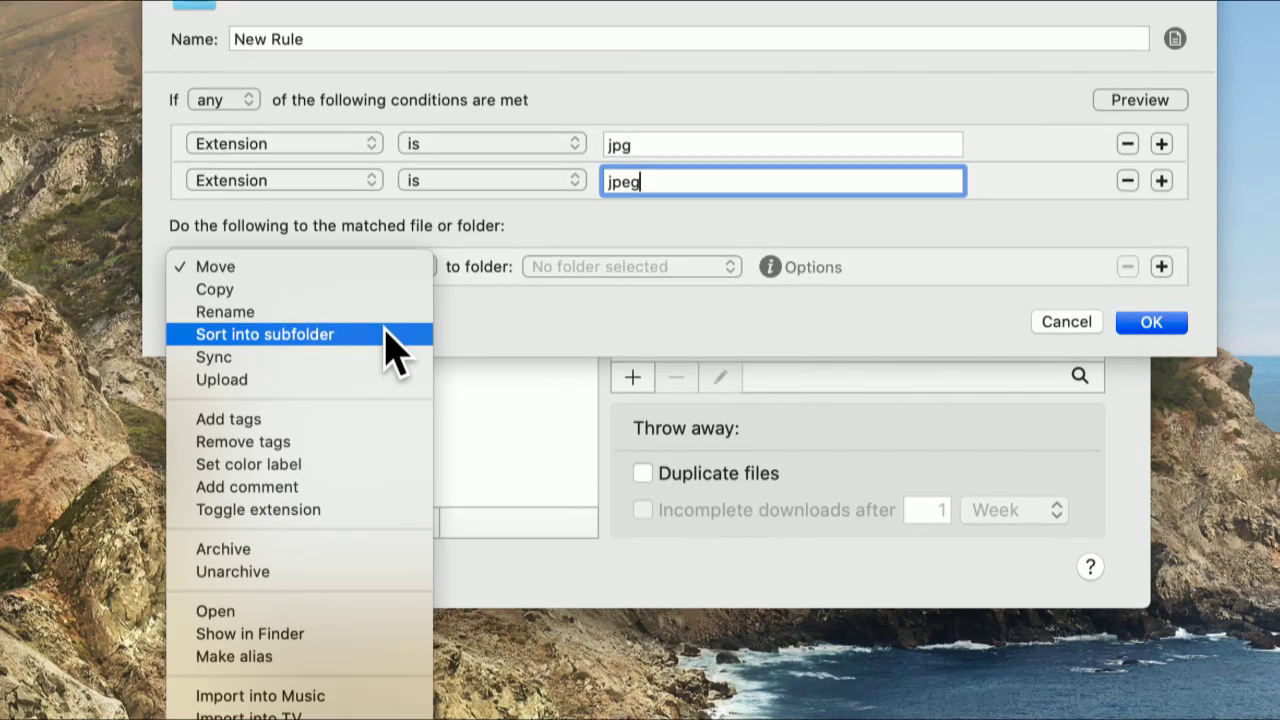
click(386, 334)
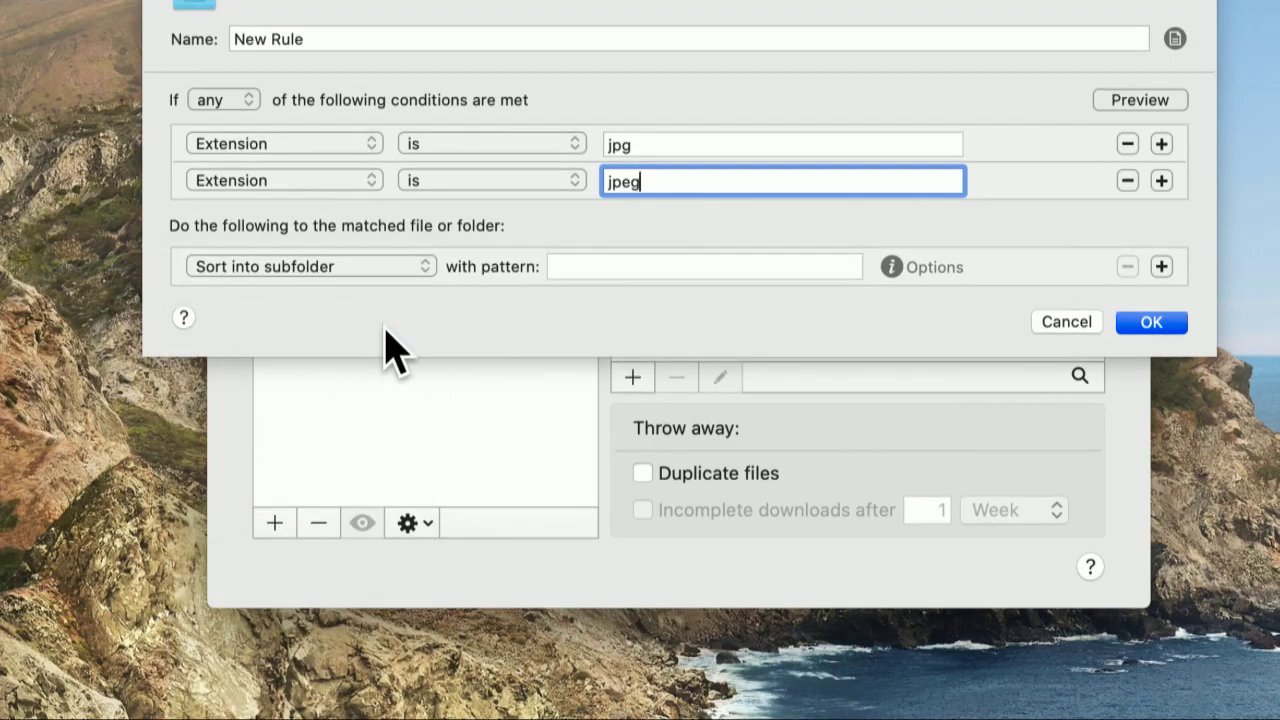
click(611, 266)
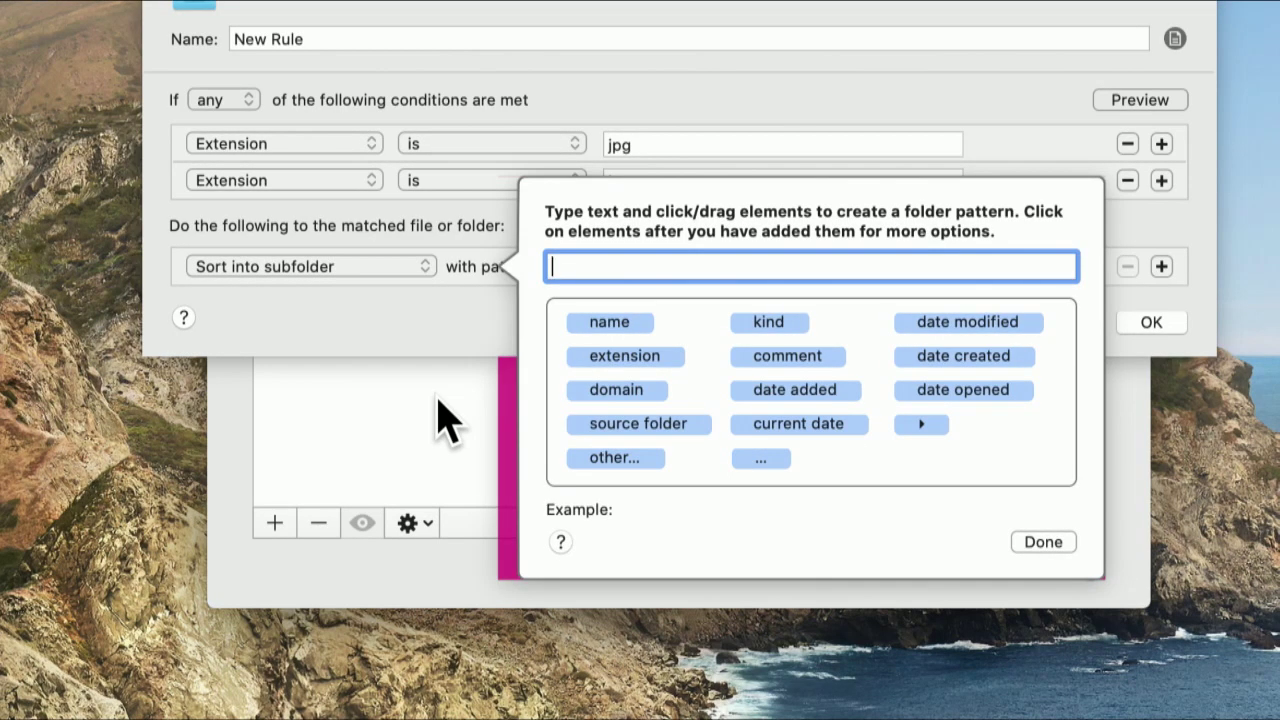
click(1060, 546)
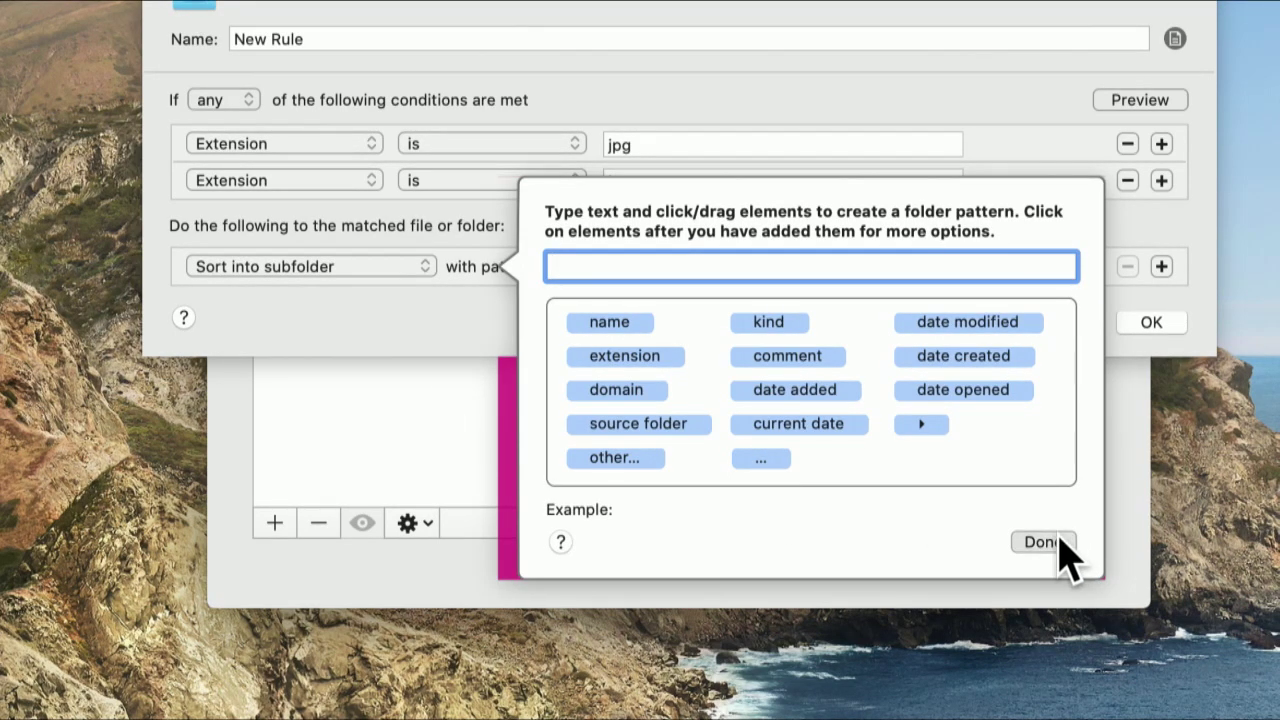
Cancel editing the new Pictures folder rule and discard its changes
click(1064, 321)
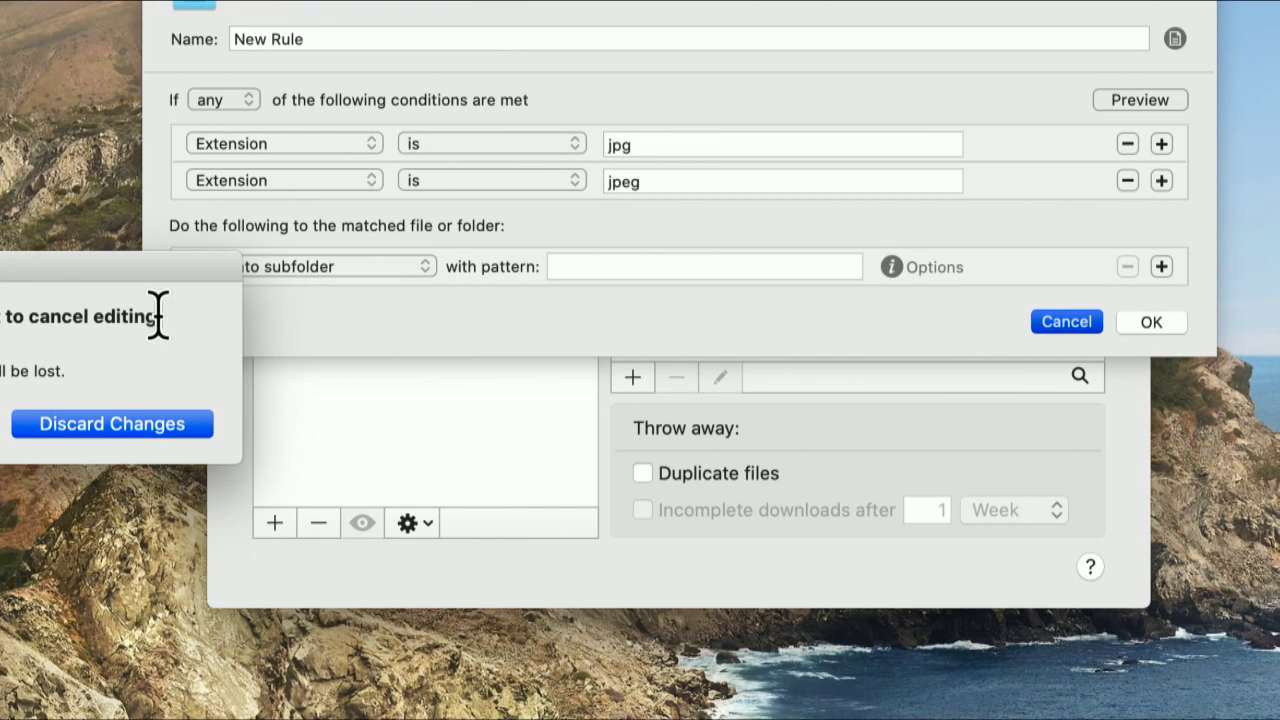
drag(128, 260, 760, 222)
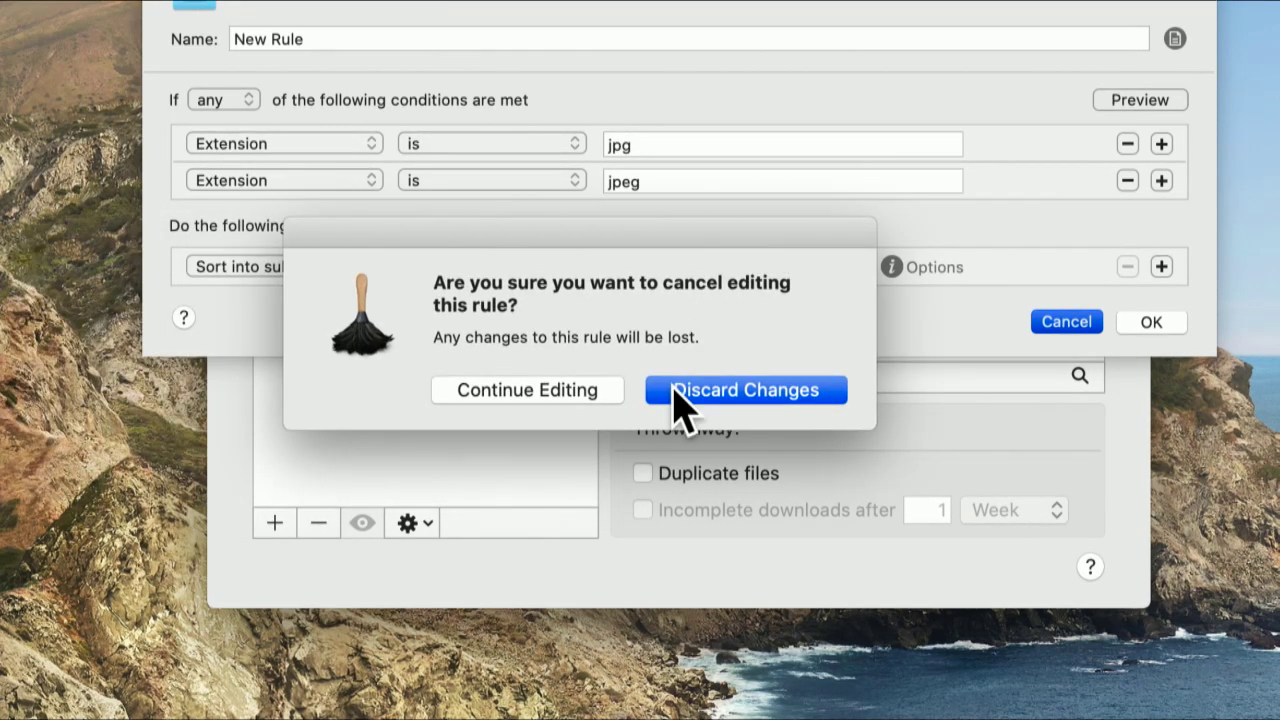
click(660, 392)
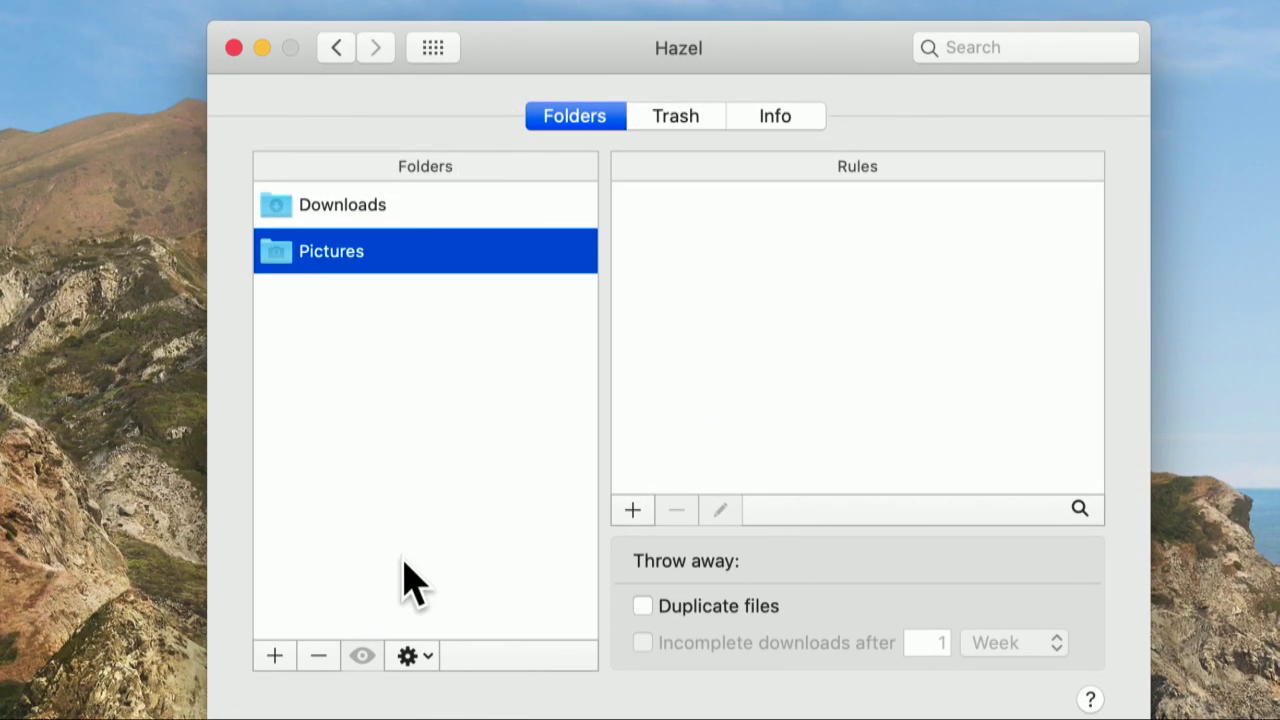
Load the sample rules into the Pictures folder and look through the Pictures, Music and Movies entries
click(408, 655)
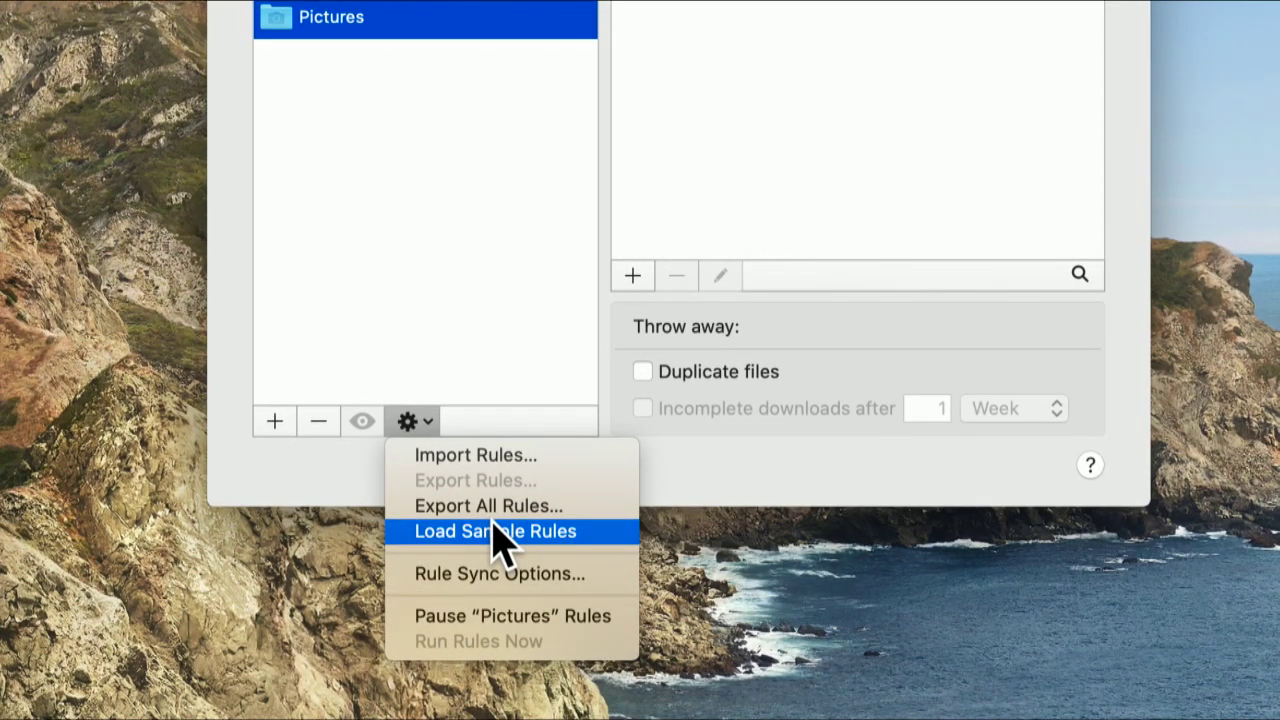
click(499, 531)
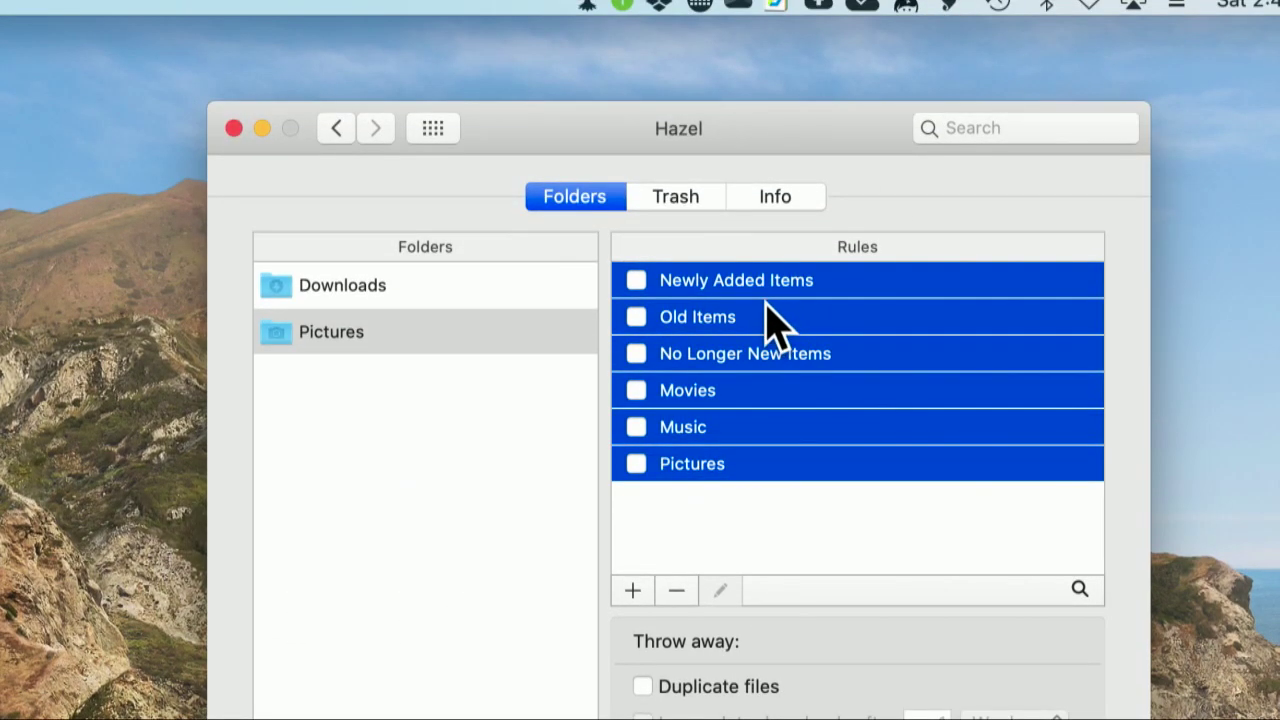
click(752, 472)
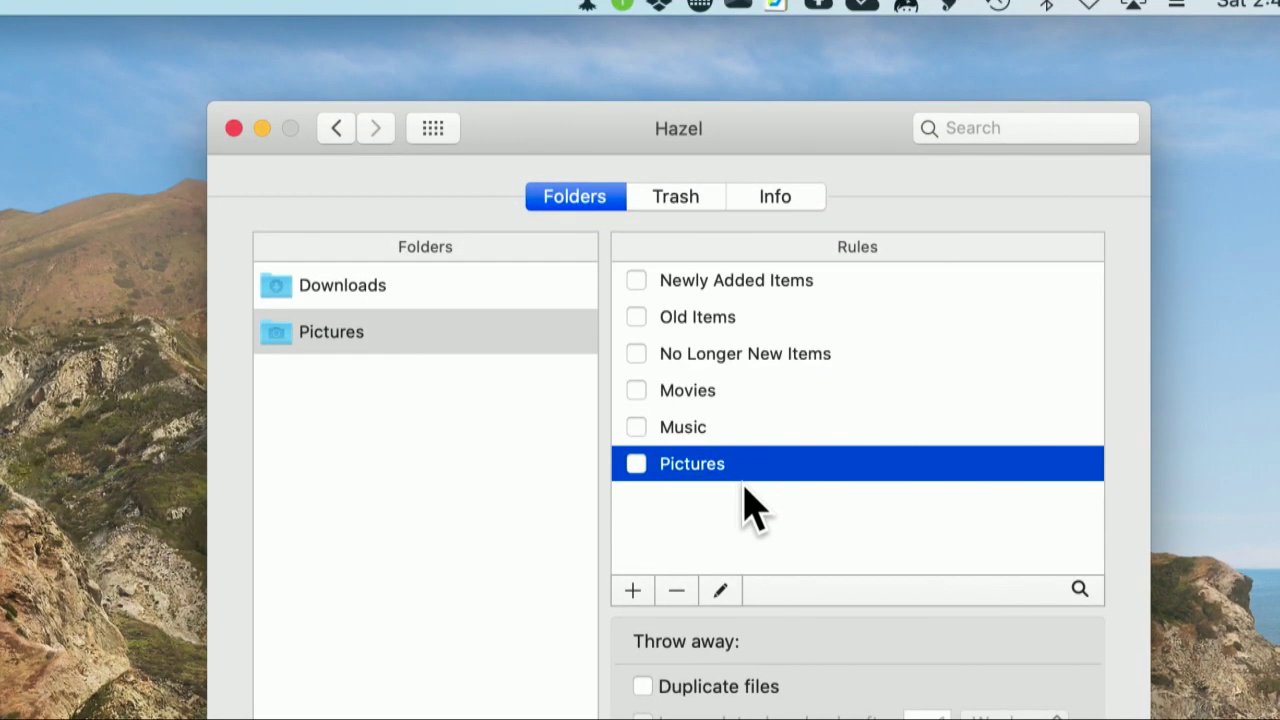
click(736, 427)
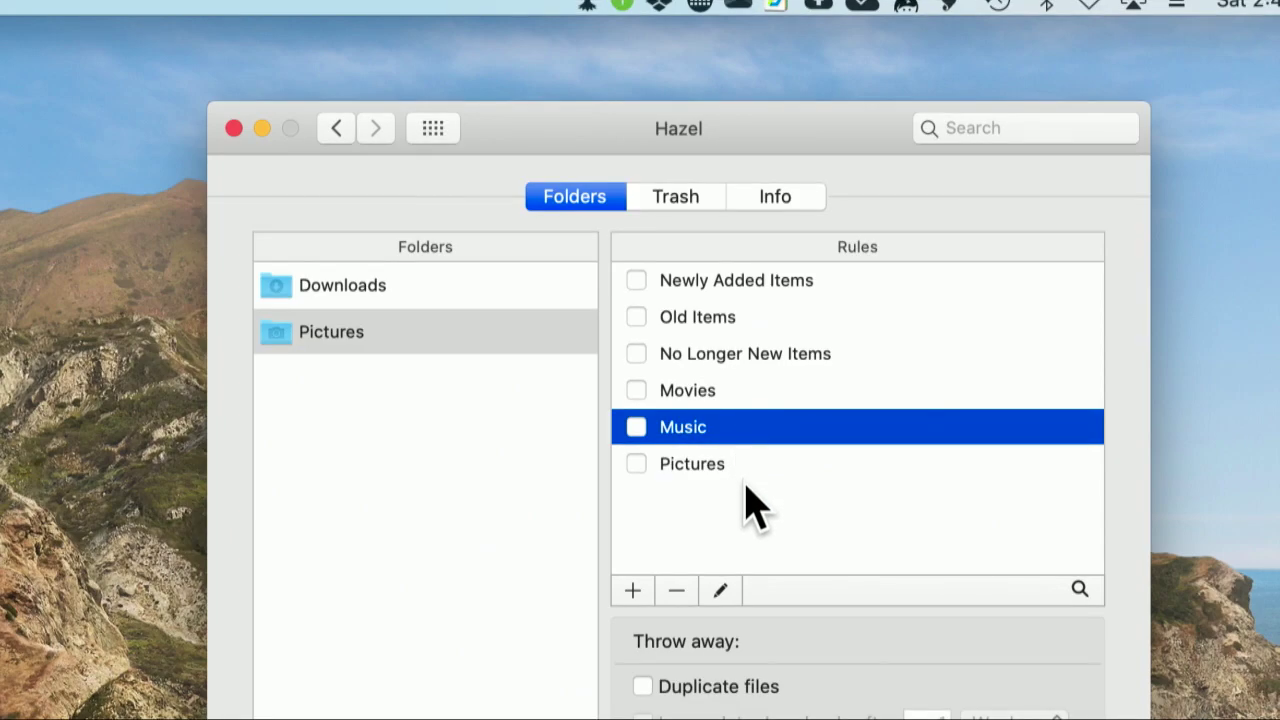
click(755, 396)
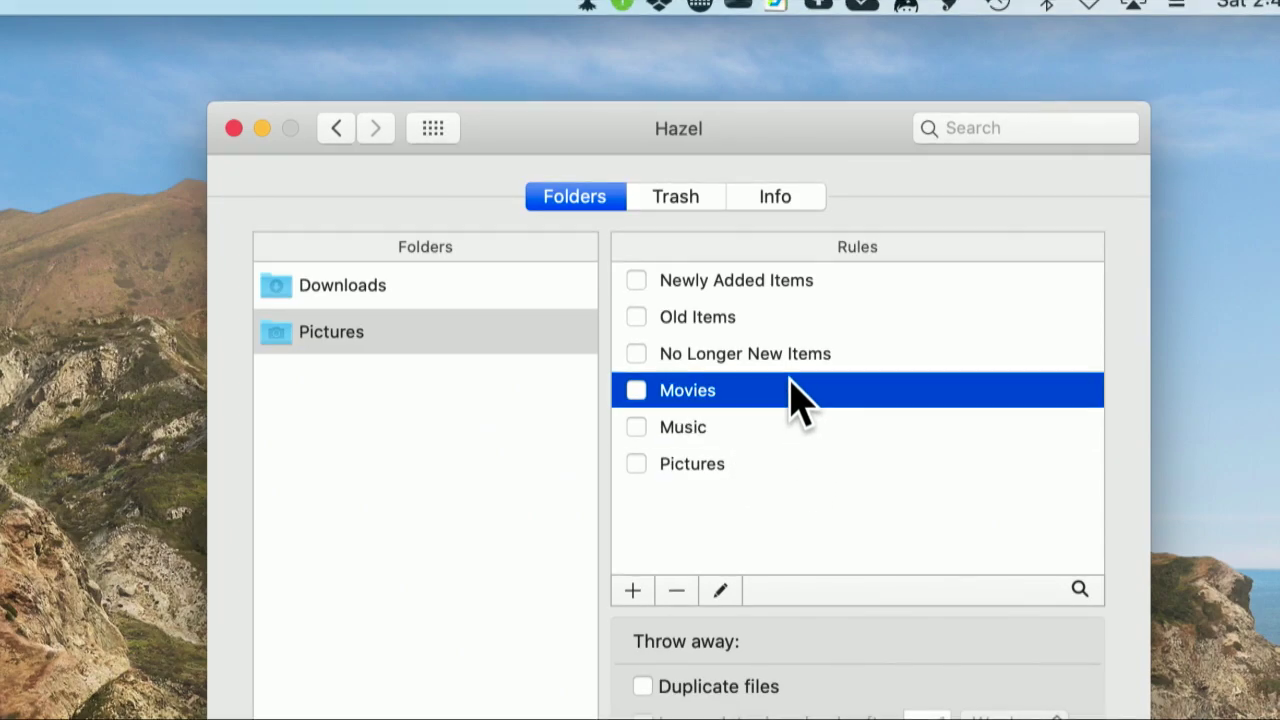
Open the Pictures sample rule, review its condition and move action, and cancel editing
click(769, 461)
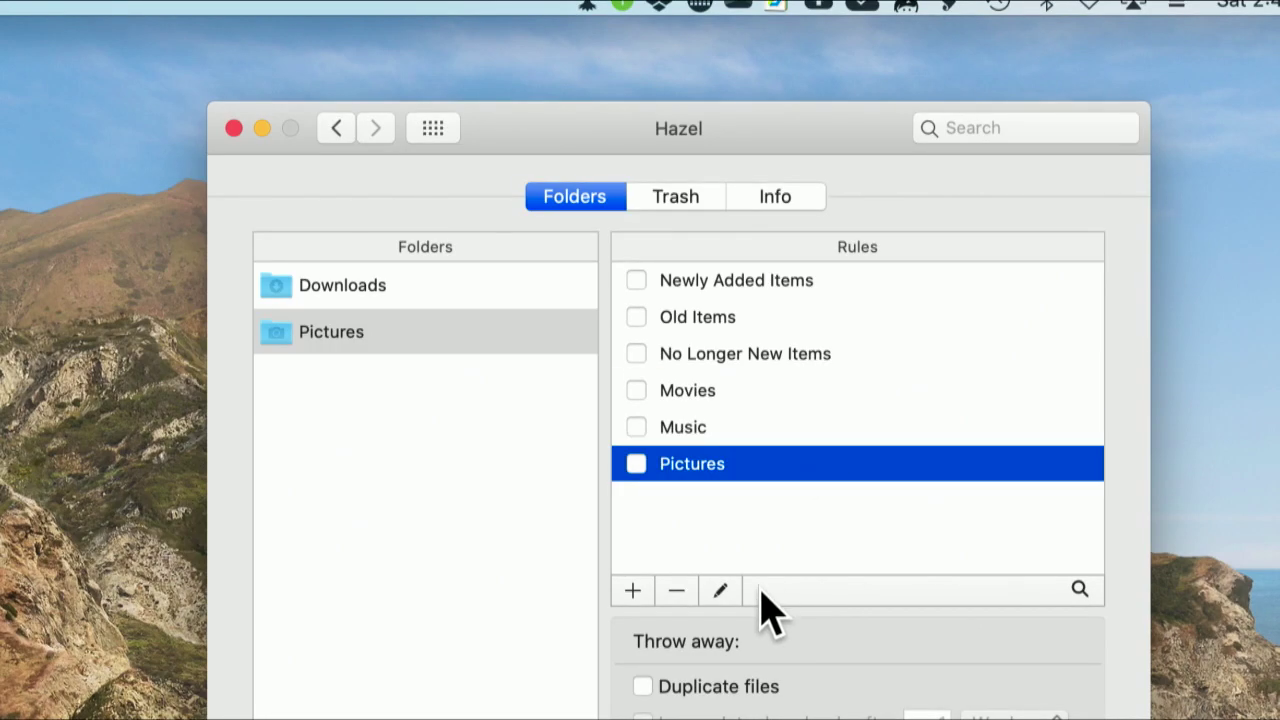
click(722, 590)
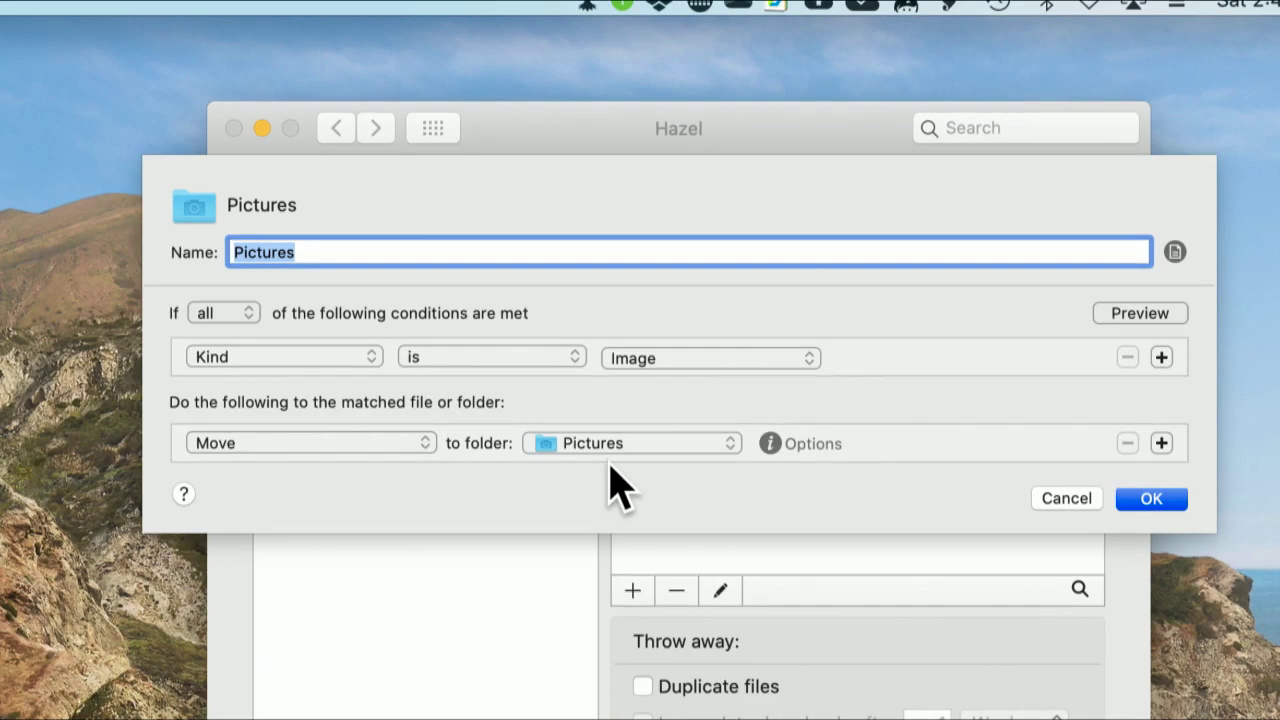
click(1062, 498)
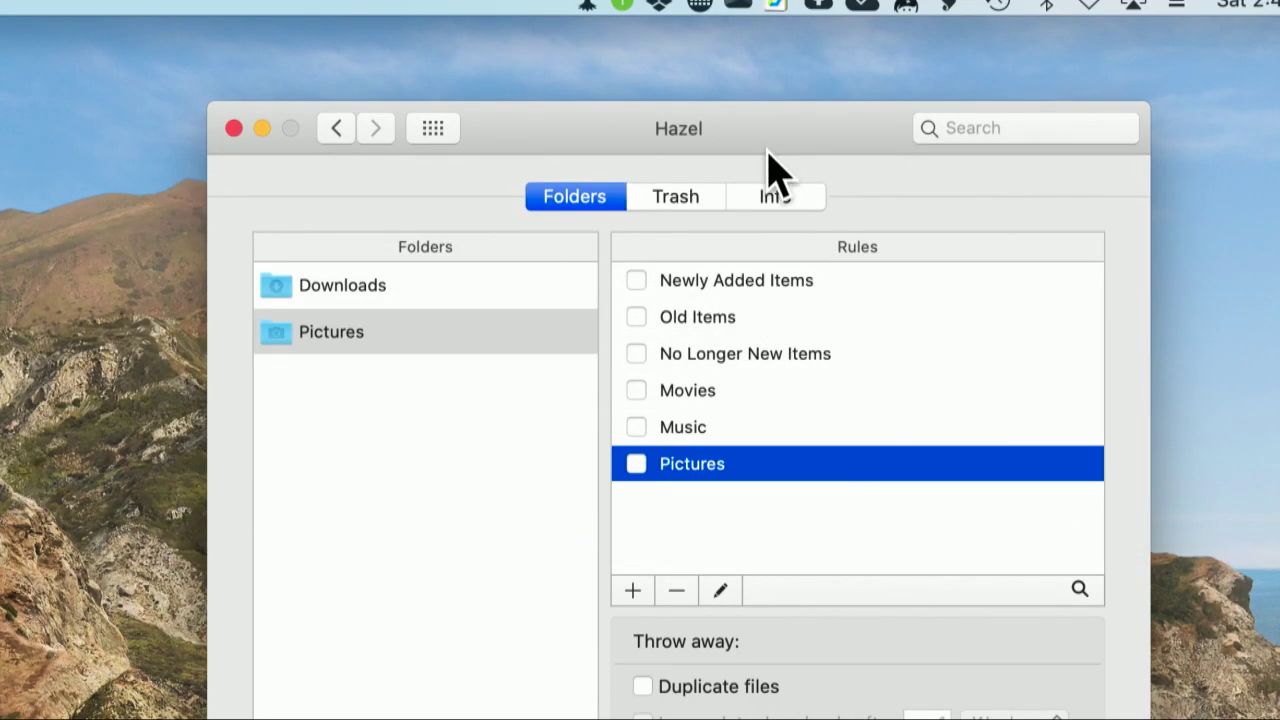
drag(770, 140, 769, 77)
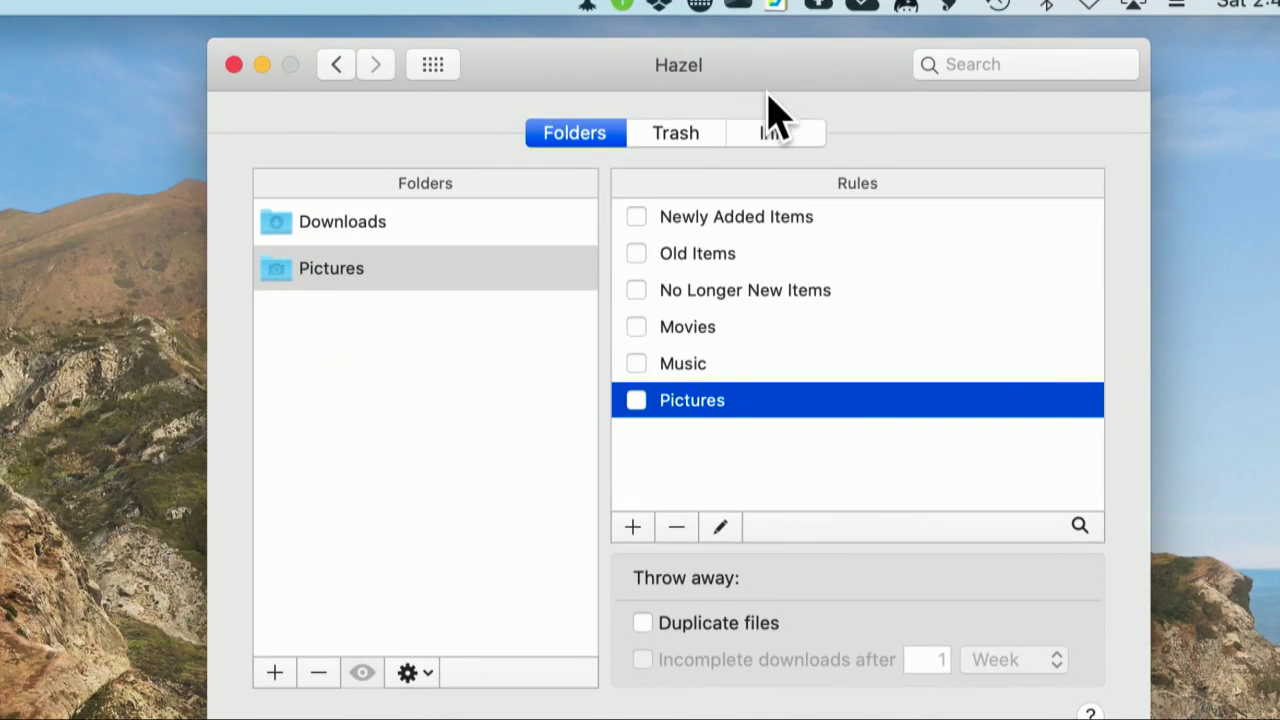